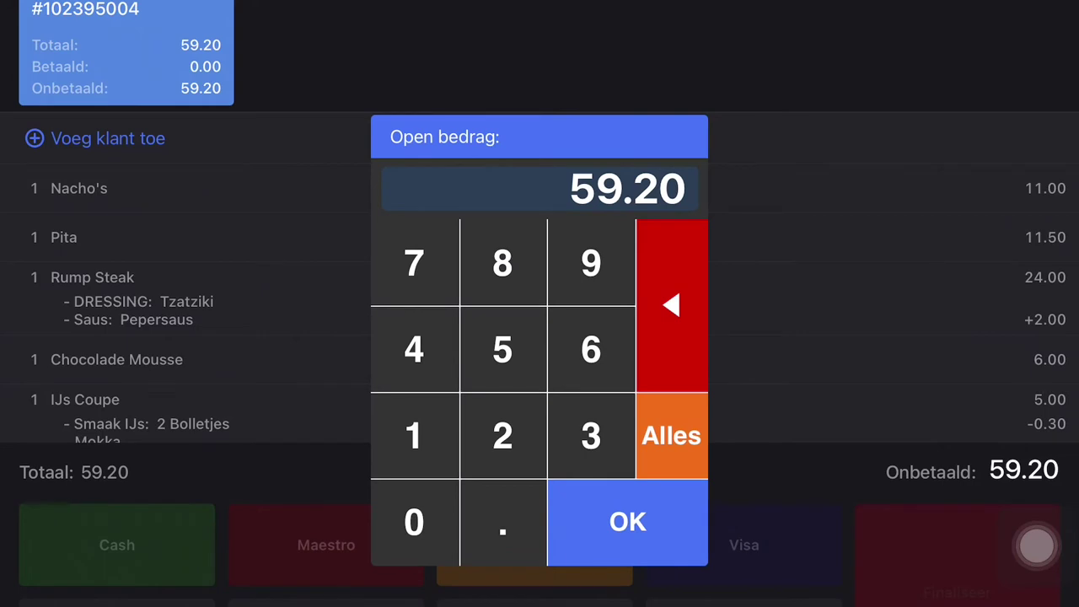
Split the payment of the bill into 40.00 in Cash and the remaining 19.20 by Maestro.
left_click(413, 349)
left_click(413, 522)
left_click(627, 522)
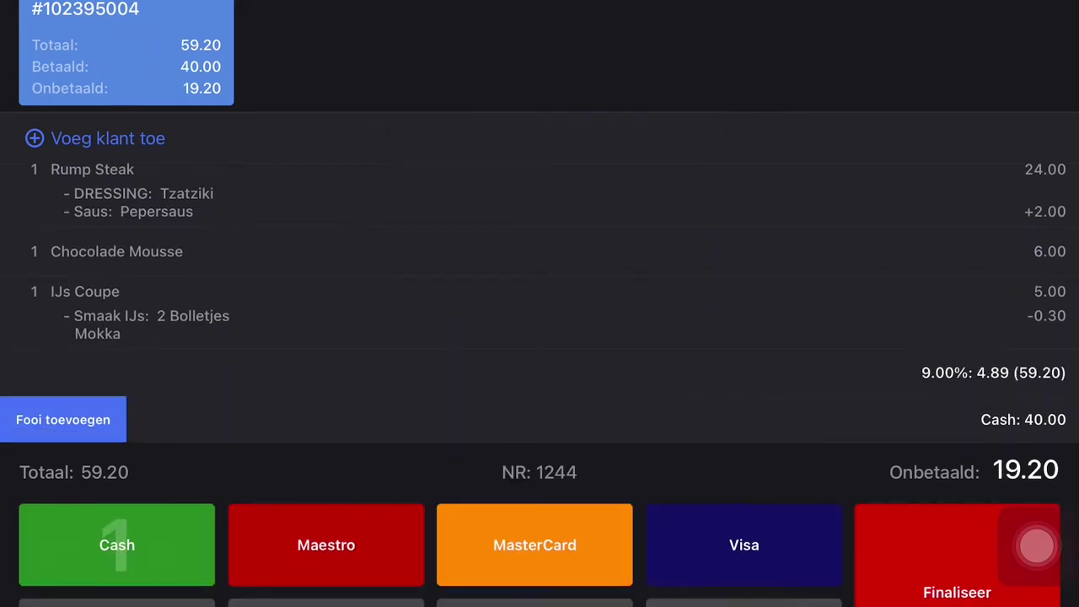
left_click(326, 545)
left_click(628, 522)
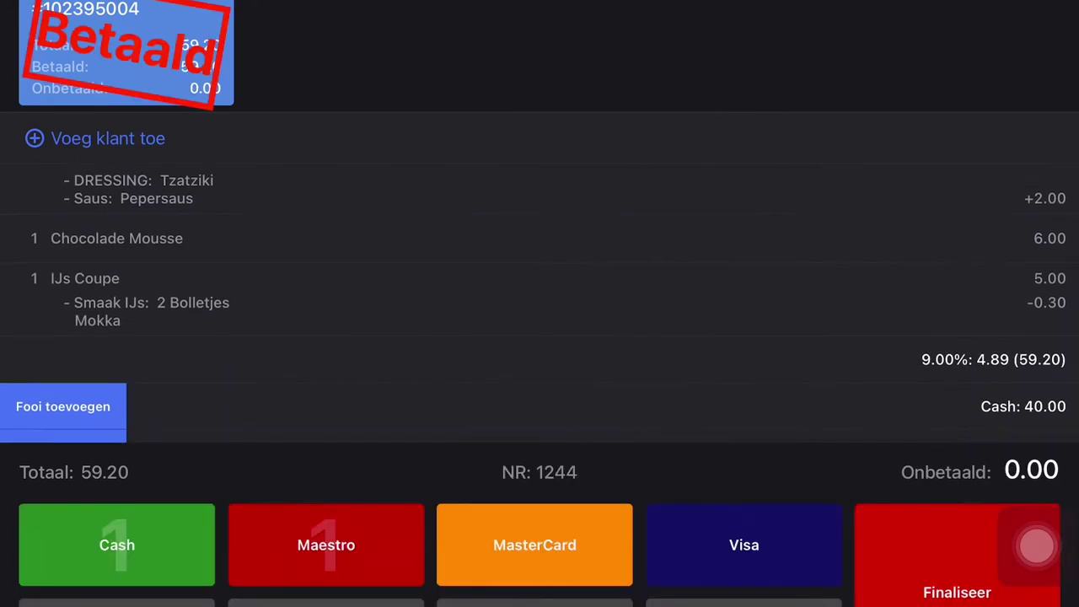
left_click(1037, 547)
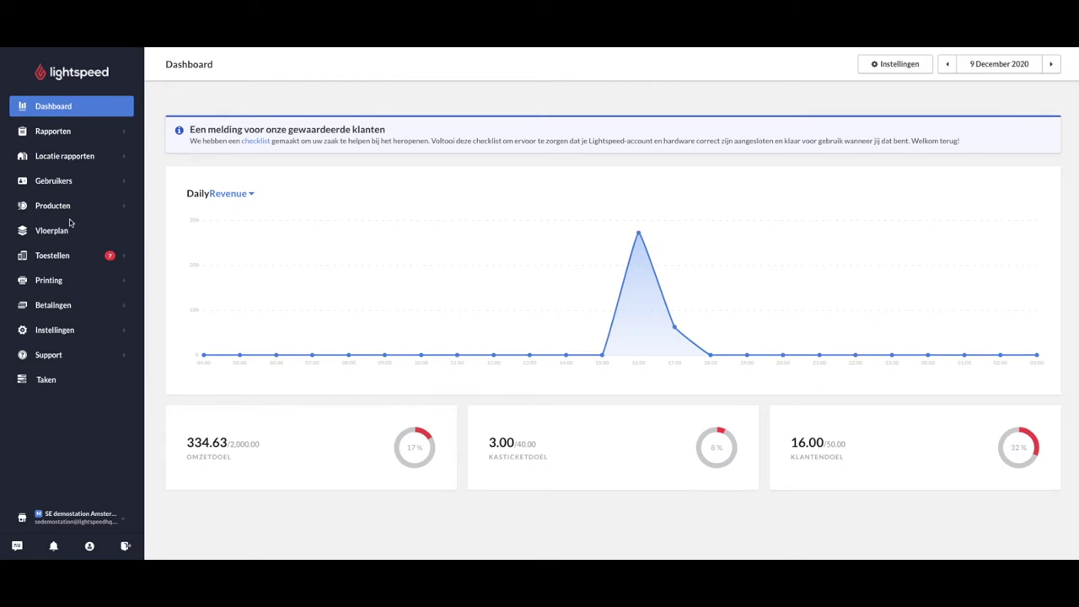
Open the work reports (Werkrapporten) and set the reporting period to 01/11/2020 - 31/12/2020.
left_click(57, 133)
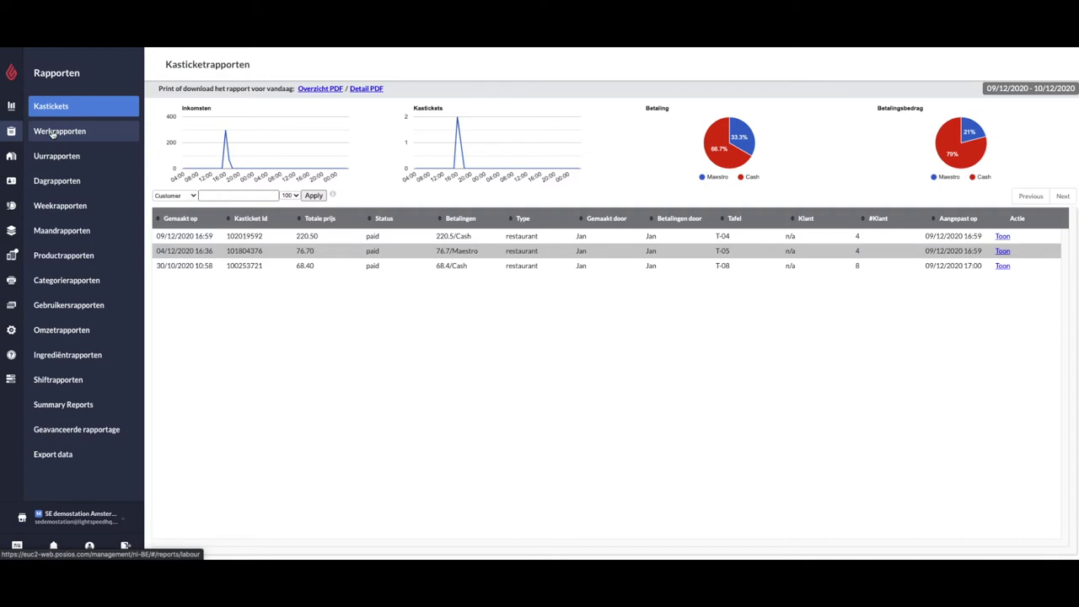
left_click(52, 133)
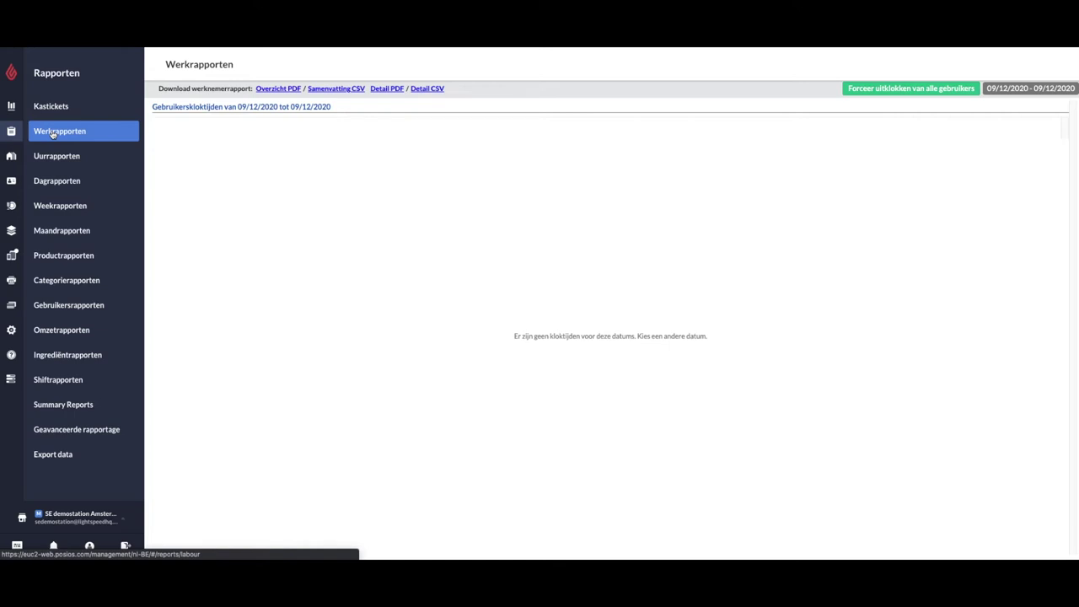
left_click(1012, 89)
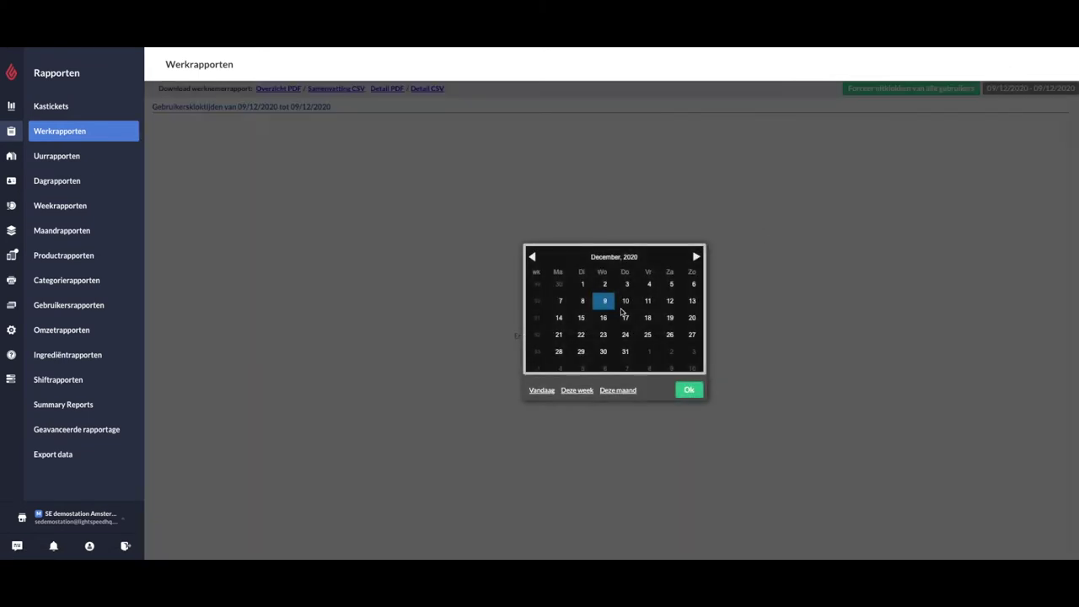
left_click(533, 258)
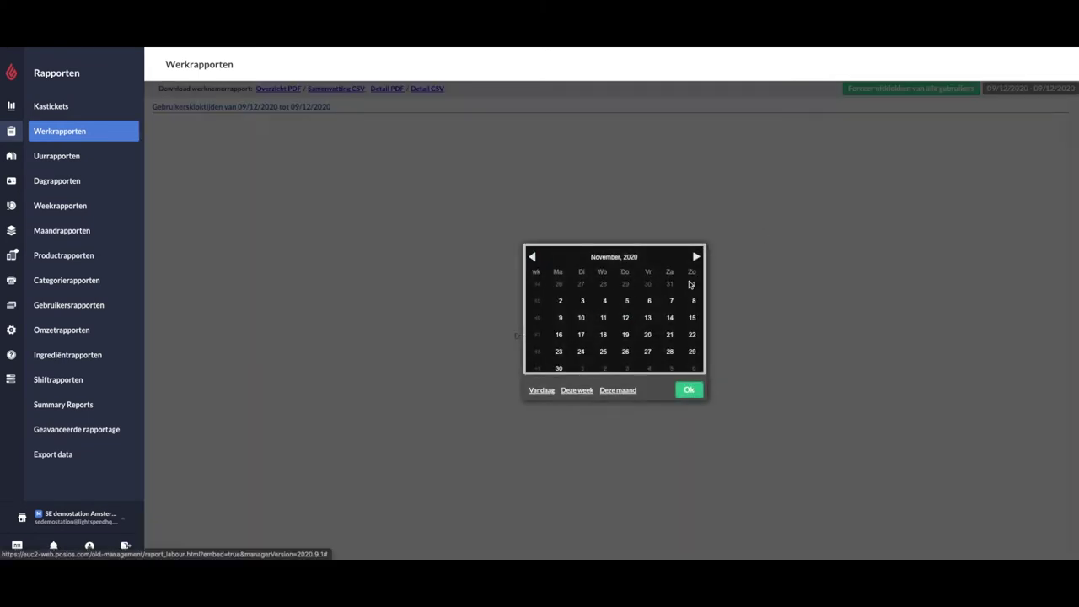
left_click(625, 352)
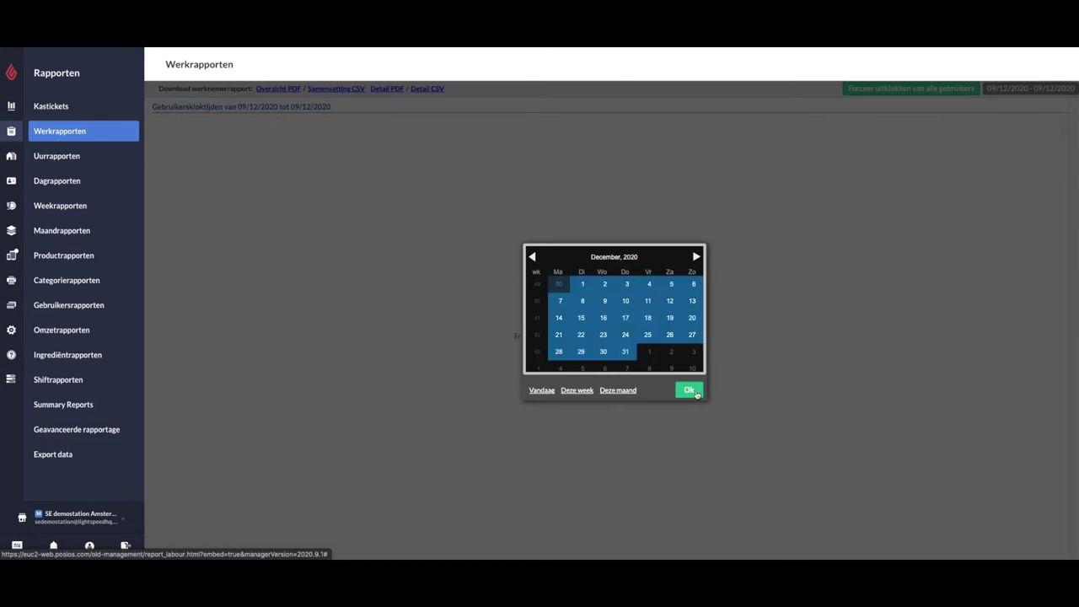
left_click(689, 390)
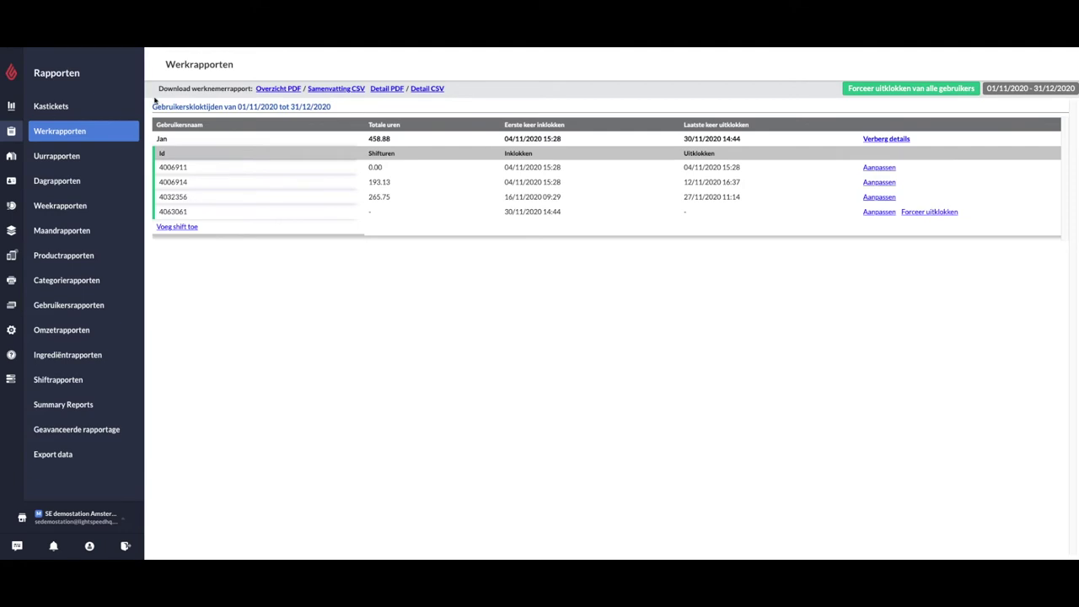
Download the overview PDF of the day report for 03/12/2020 and open the file.
left_click(47, 184)
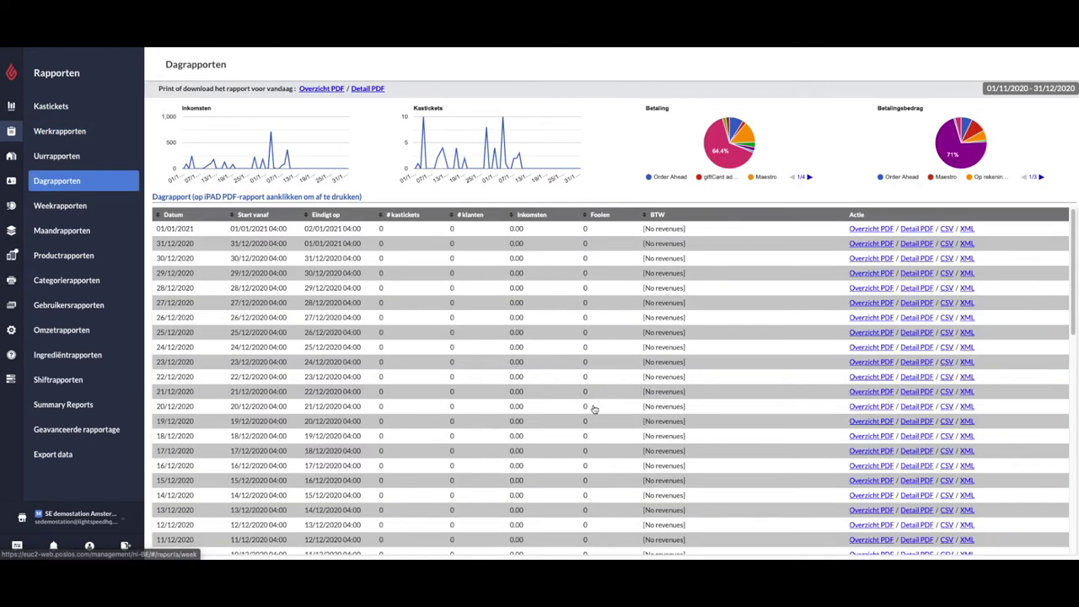
scroll(607, 418, "down", 5)
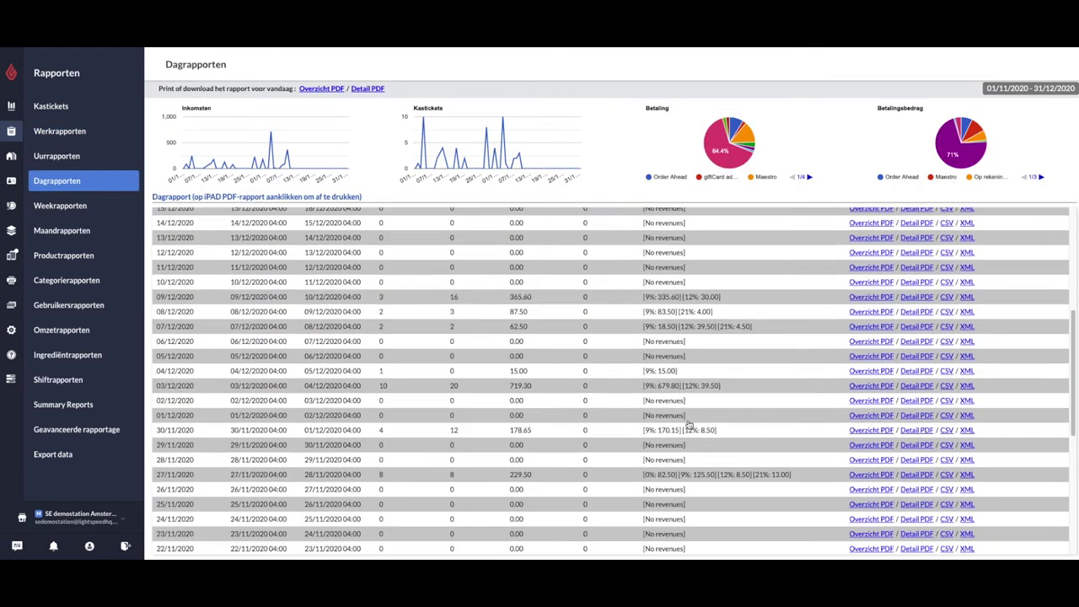
left_click(861, 386)
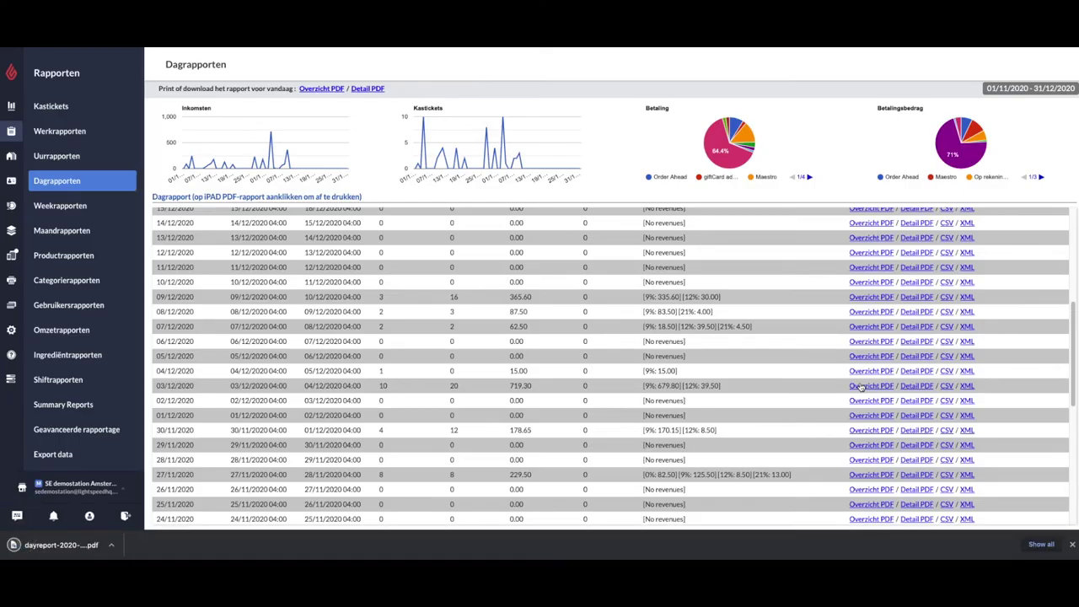
left_click(49, 549)
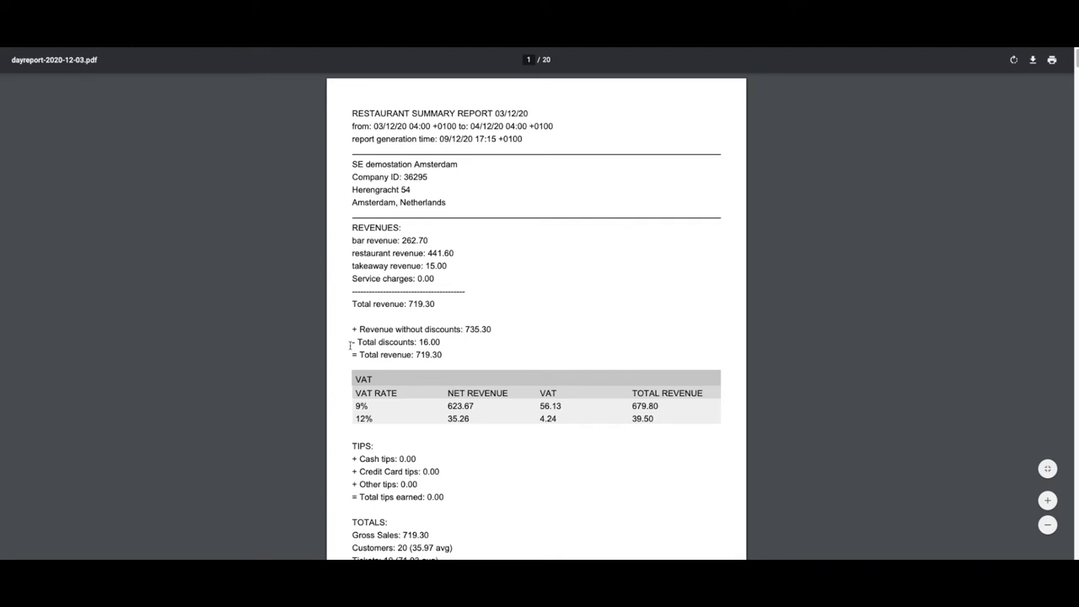
Examine the day report's revenues, discounts, VAT, tips, totals, payment types, voids and corrections.
left_click_drag(418, 342, 453, 343)
left_click(453, 345)
scroll(347, 408, "down", 1)
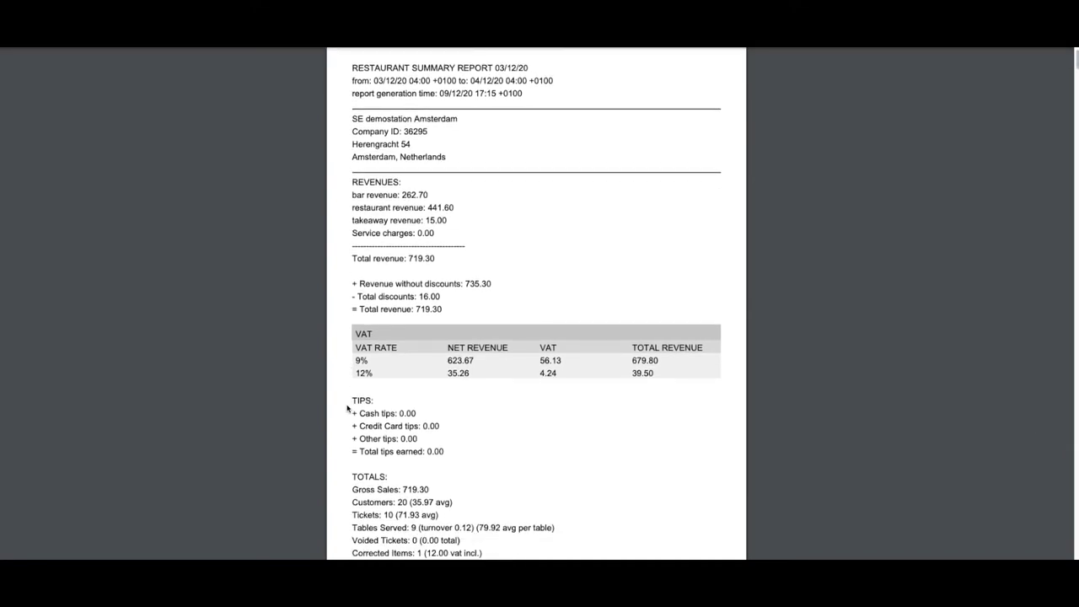
scroll(346, 408, "down", 4)
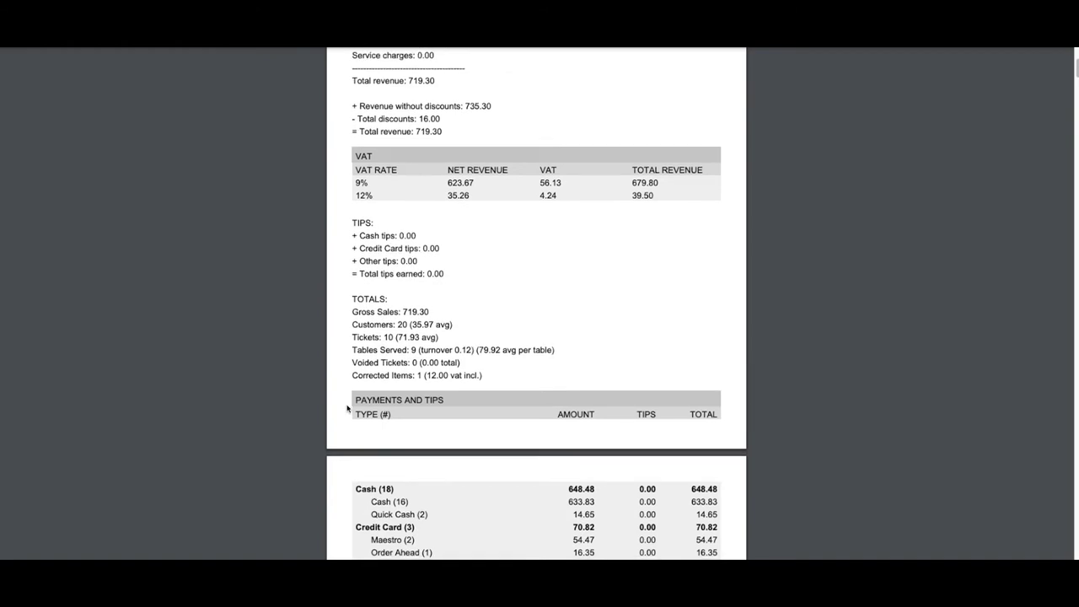
scroll(347, 409, "down", 5)
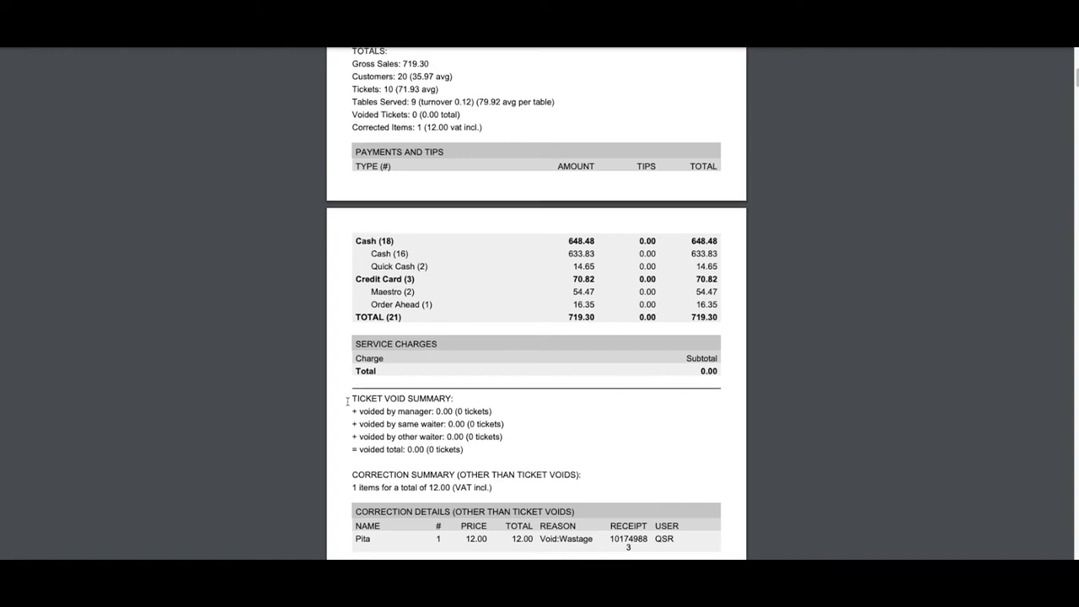
scroll(347, 402, "down", 1)
scroll(347, 402, "down", 1)
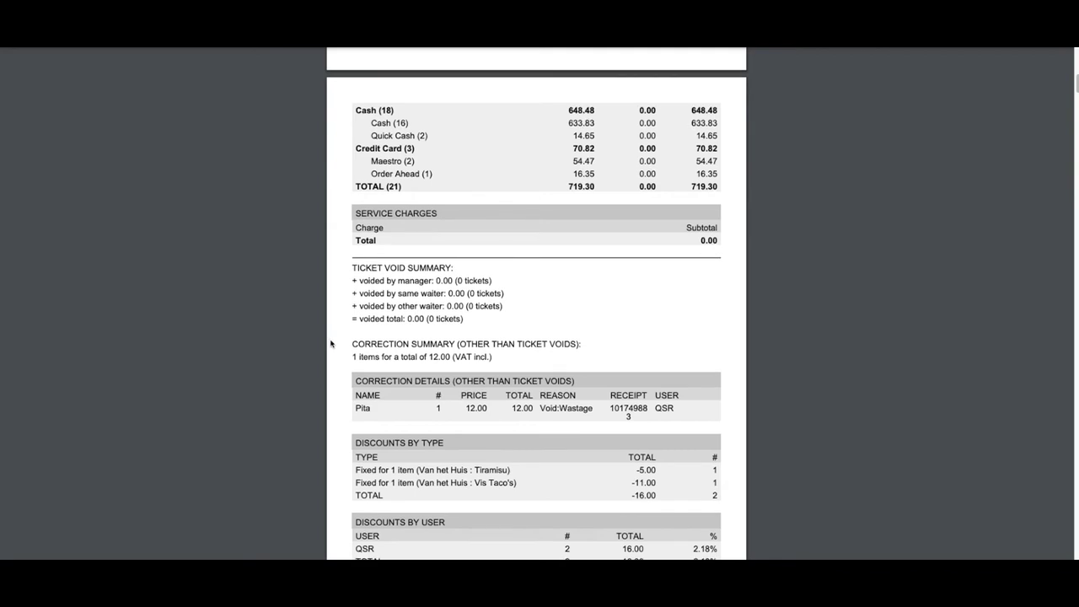
scroll(329, 334, "down", 5)
scroll(330, 351, "down", 5)
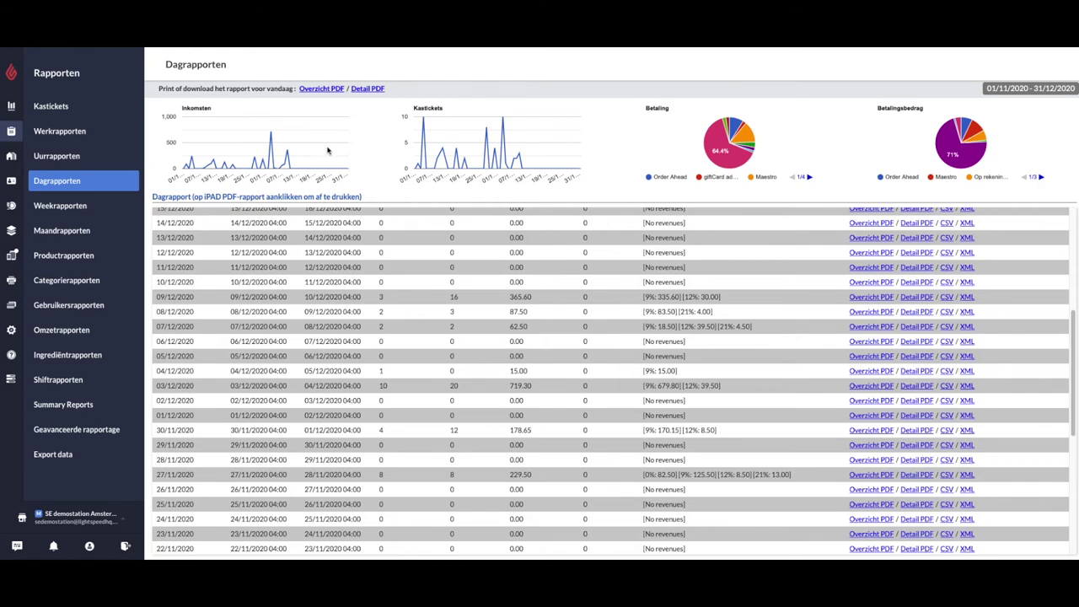
Look through the product reports, the category reports and the list of advanced reports.
left_click(64, 261)
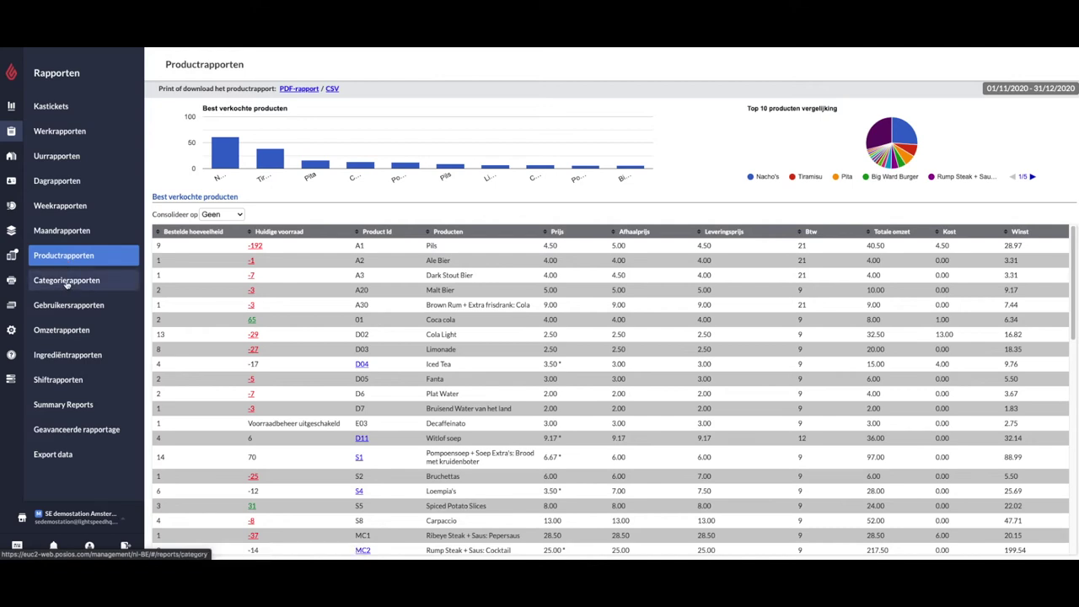
left_click(67, 283)
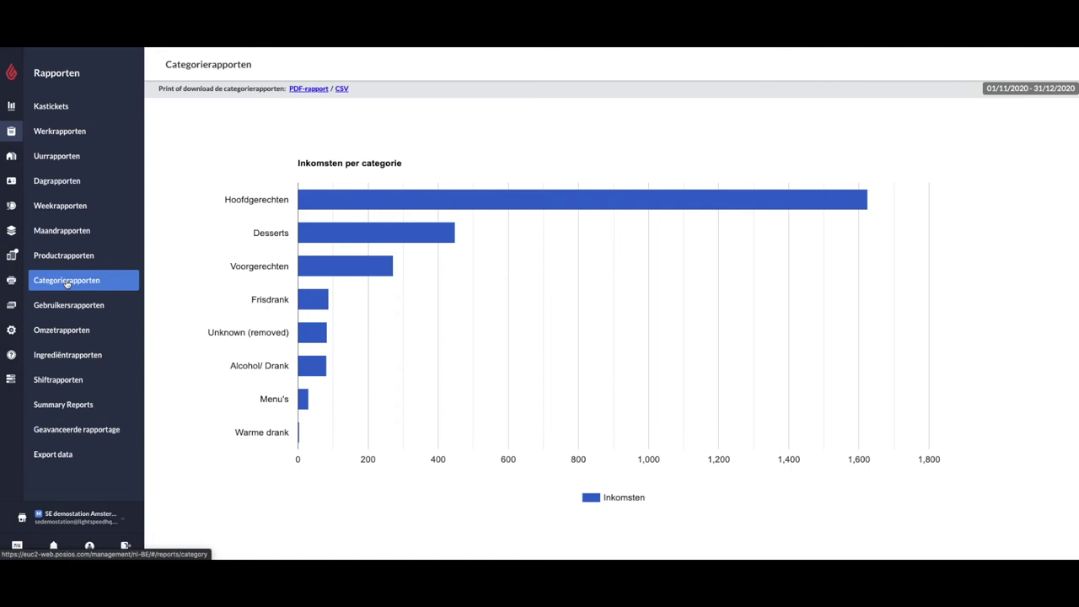
left_click(63, 431)
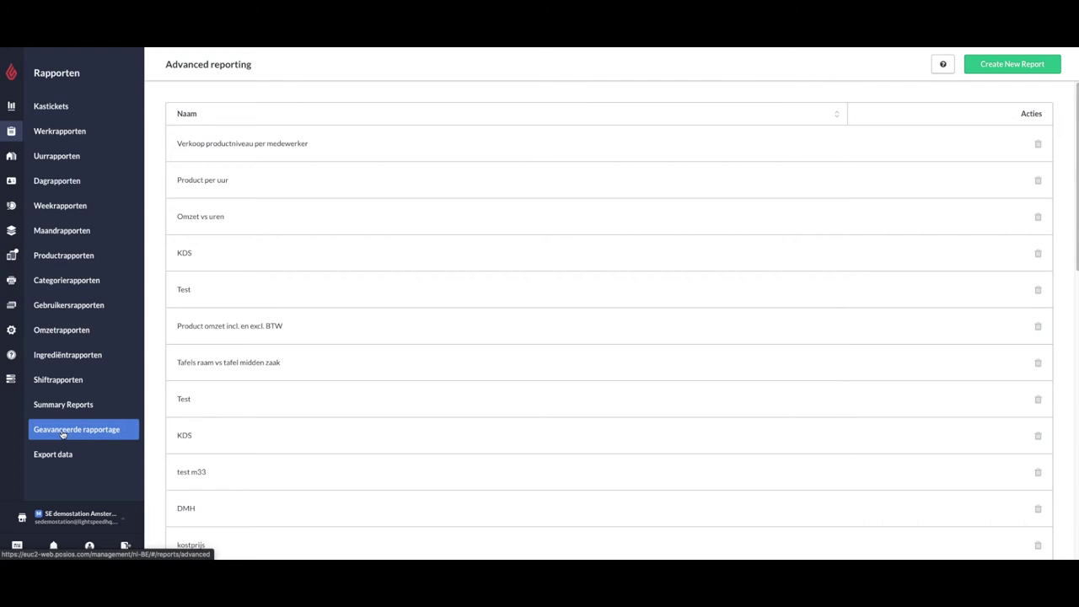
left_click(63, 433)
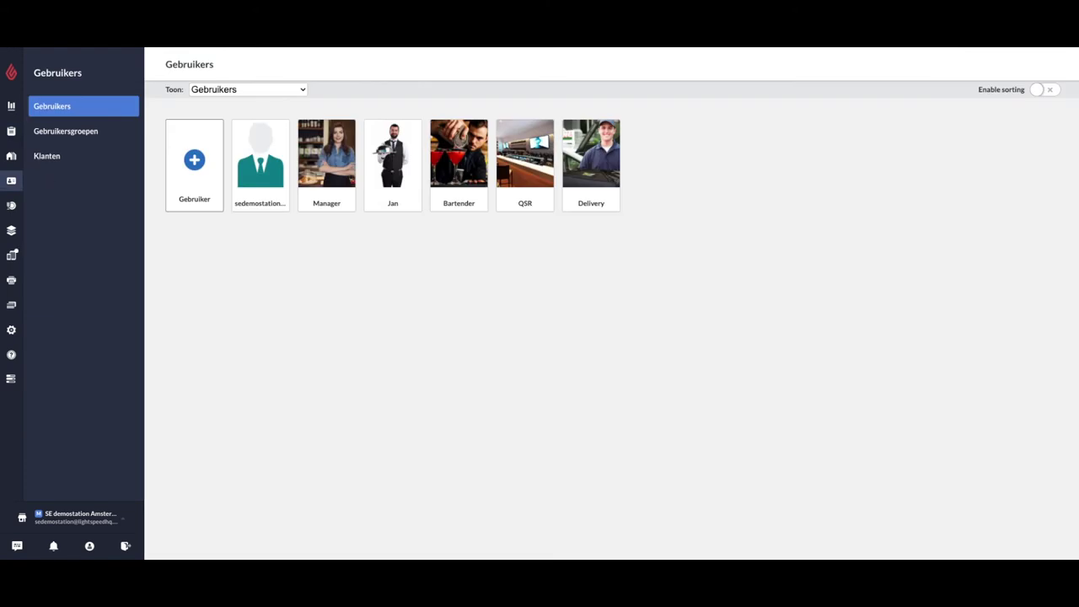
Check the default floor and default table options in the waiter's user profile, and view the user groups.
mouse_move(34, 184)
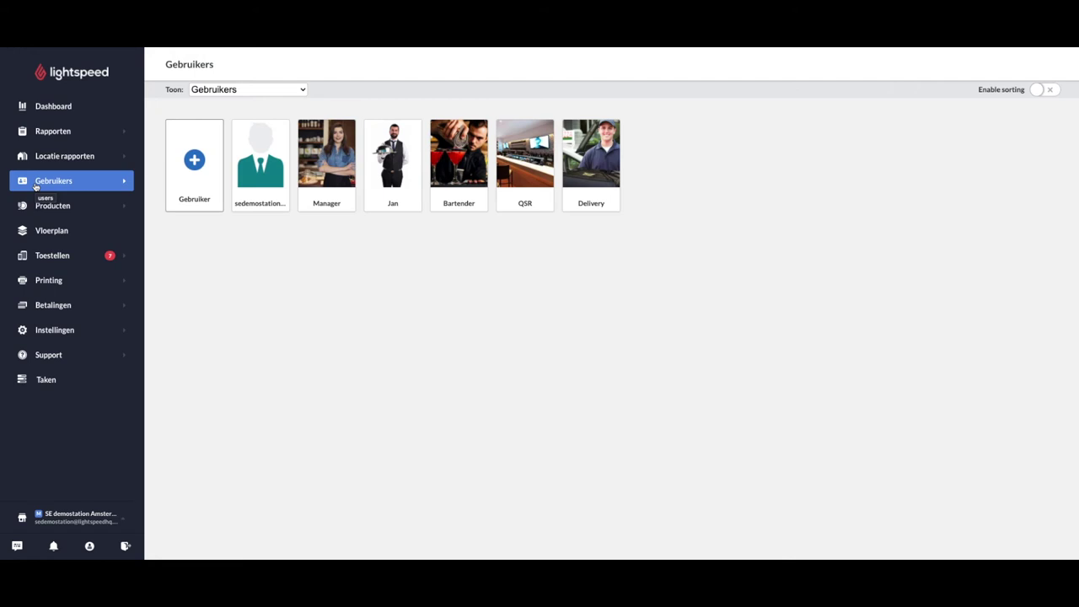
left_click(124, 184)
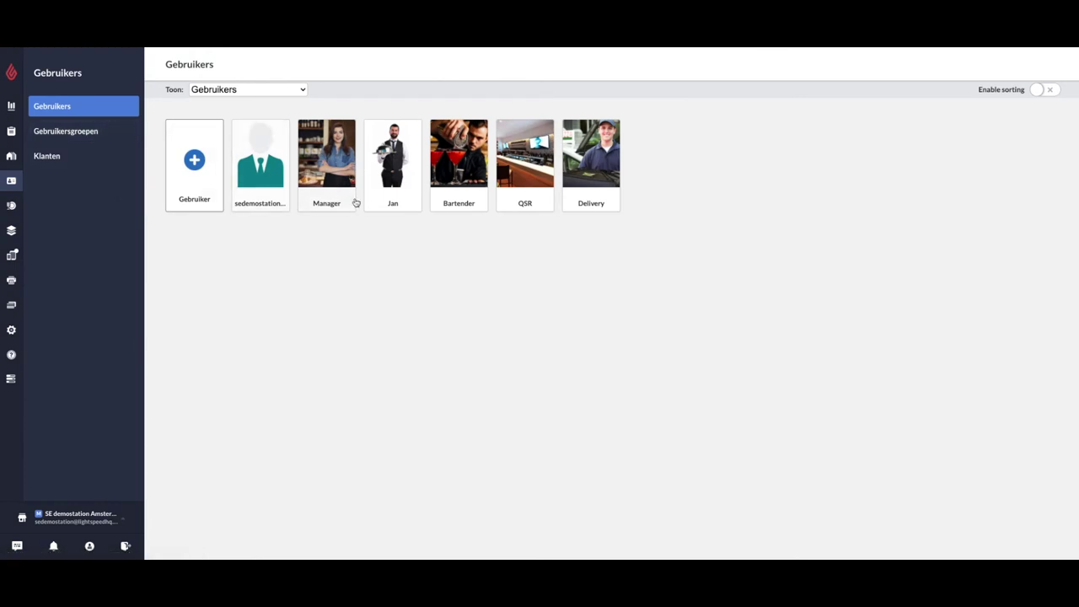
left_click(375, 181)
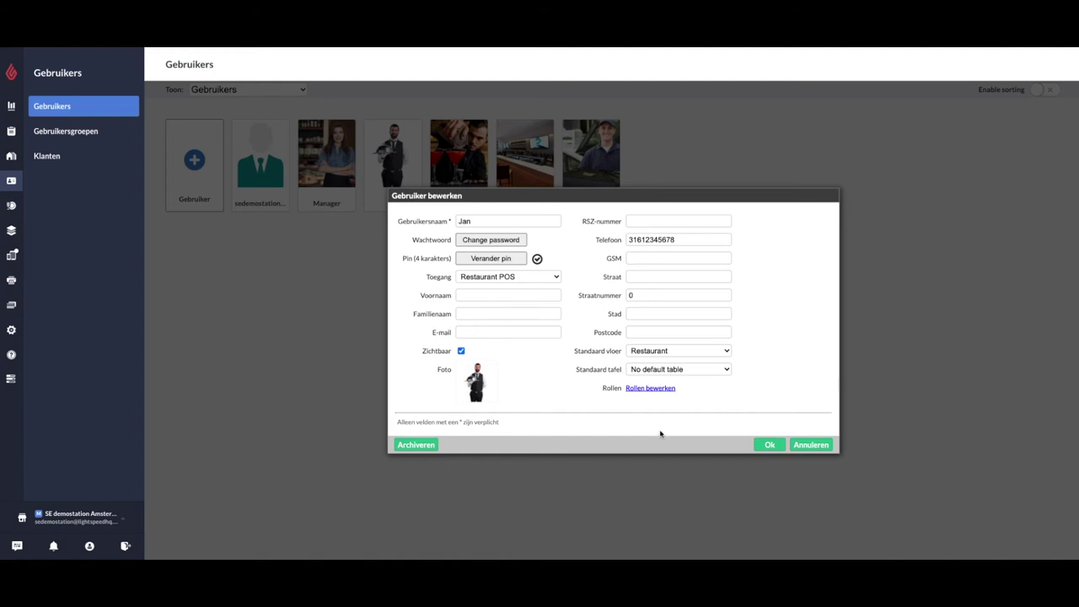
left_click(710, 351)
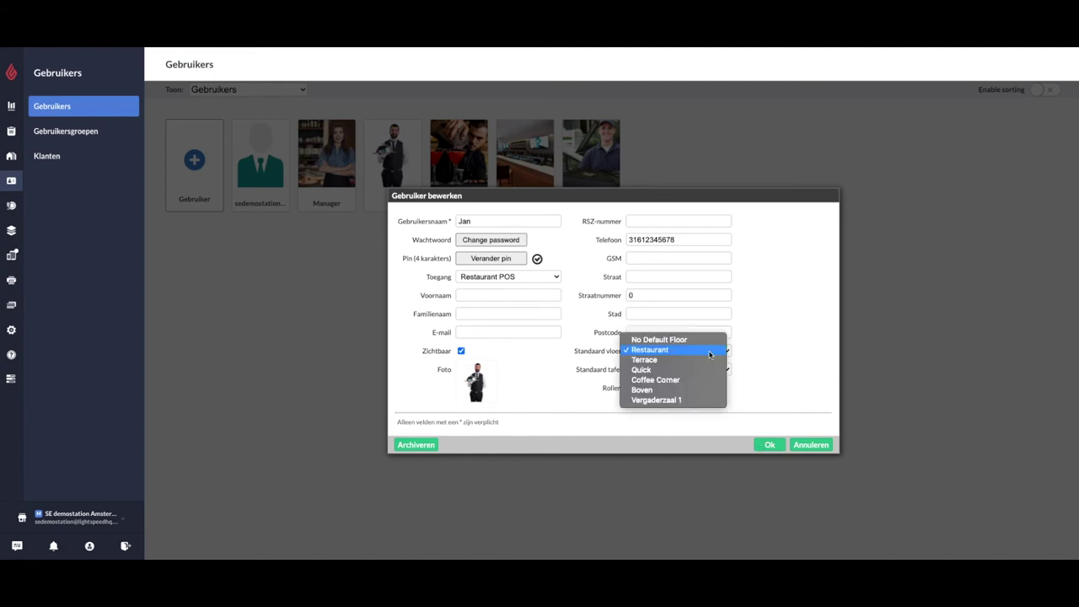
left_click(710, 352)
left_click(707, 371)
left_click(700, 368)
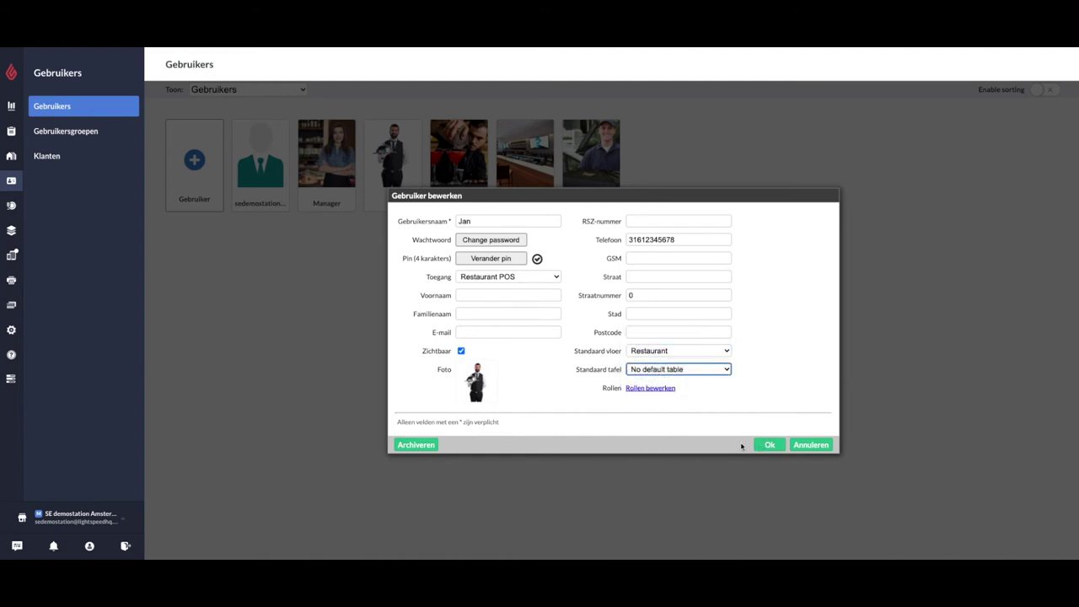
left_click(763, 451)
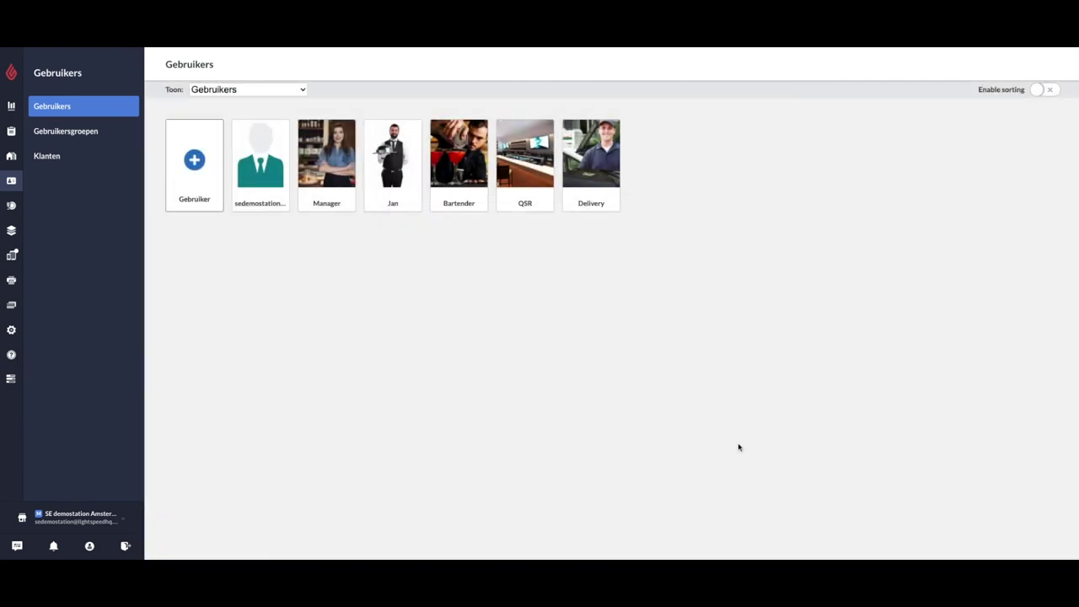
left_click(73, 135)
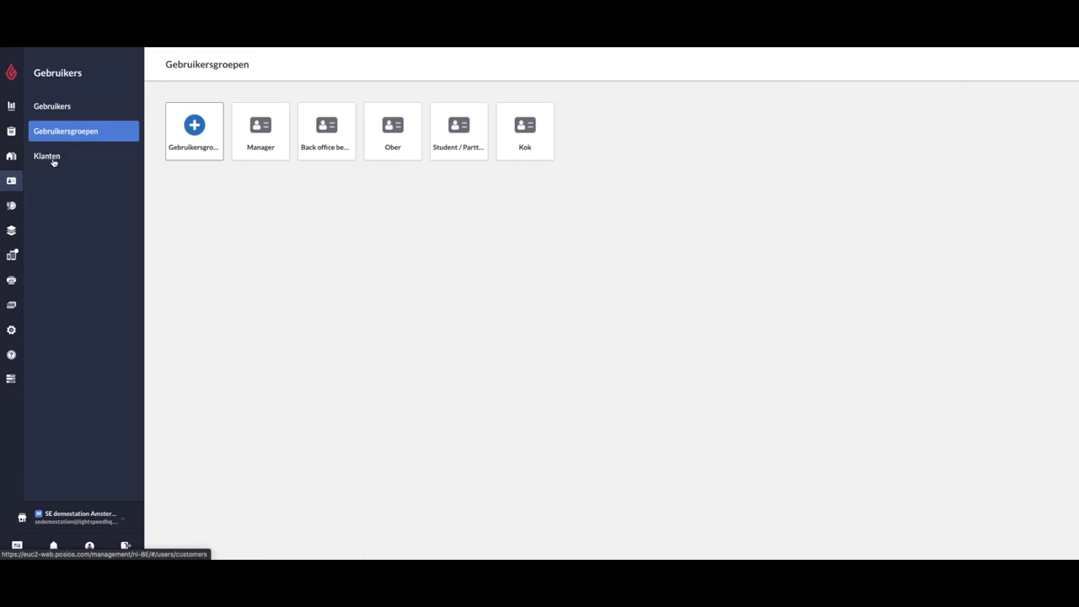
View the product categories and open the product list of the Voorgerechten category.
mouse_move(50, 207)
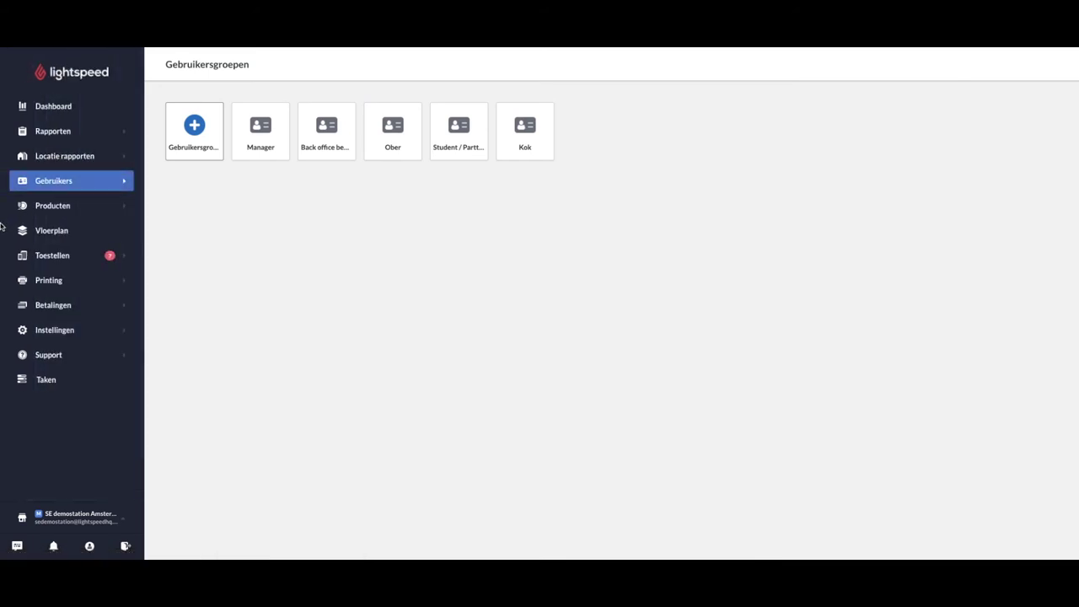
left_click(51, 207)
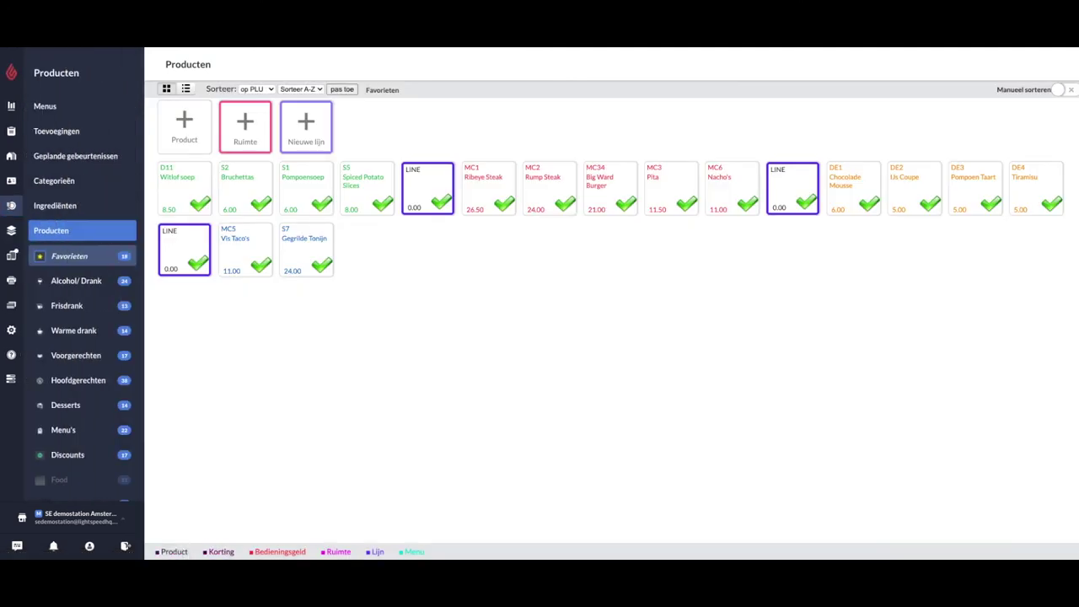
left_click(47, 183)
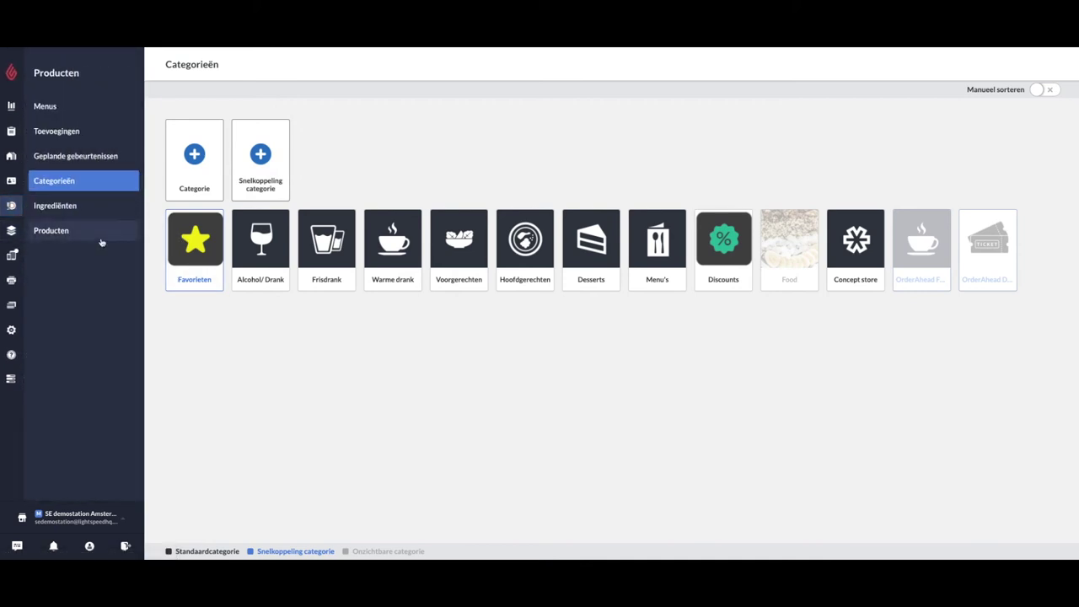
left_click(71, 235)
left_click(54, 180)
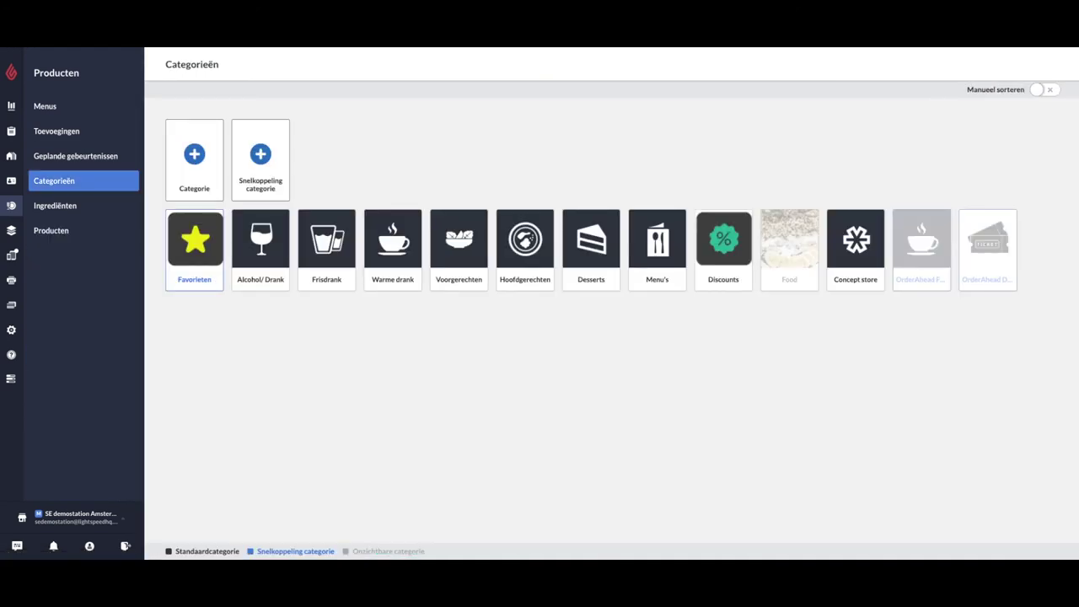
left_click(70, 237)
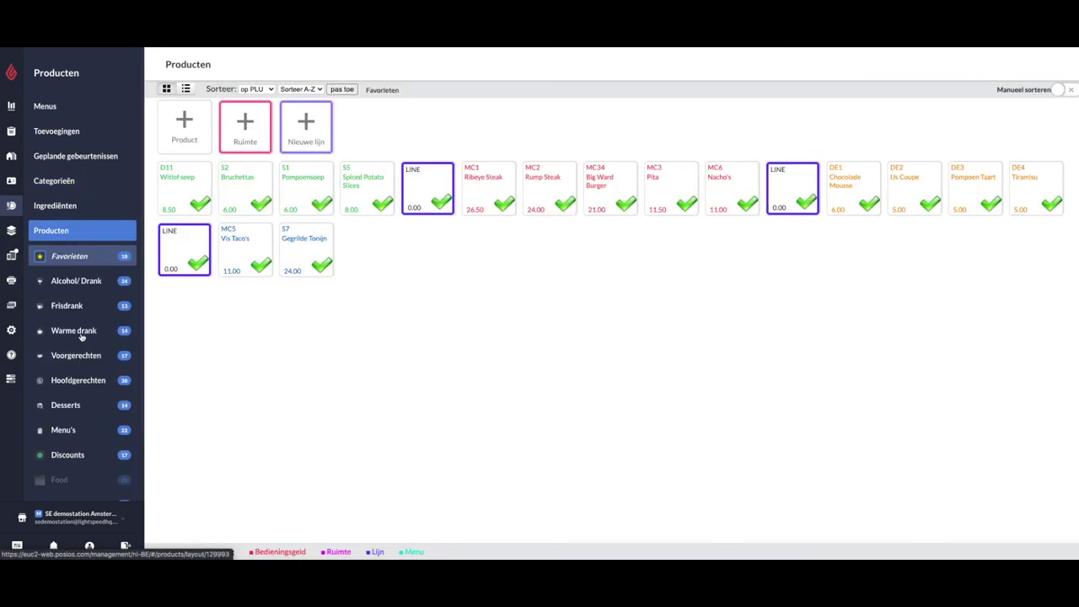
left_click(76, 356)
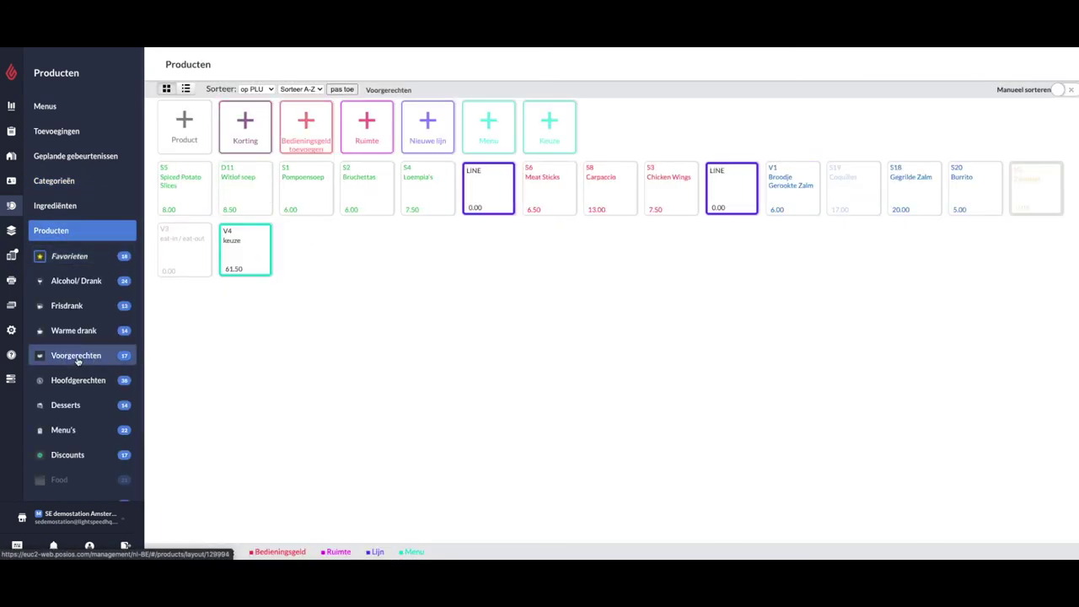
Review the Pompoensoep product's settings, including its prices, tax rates, description and stock, and close it with its values kept.
left_click(315, 187)
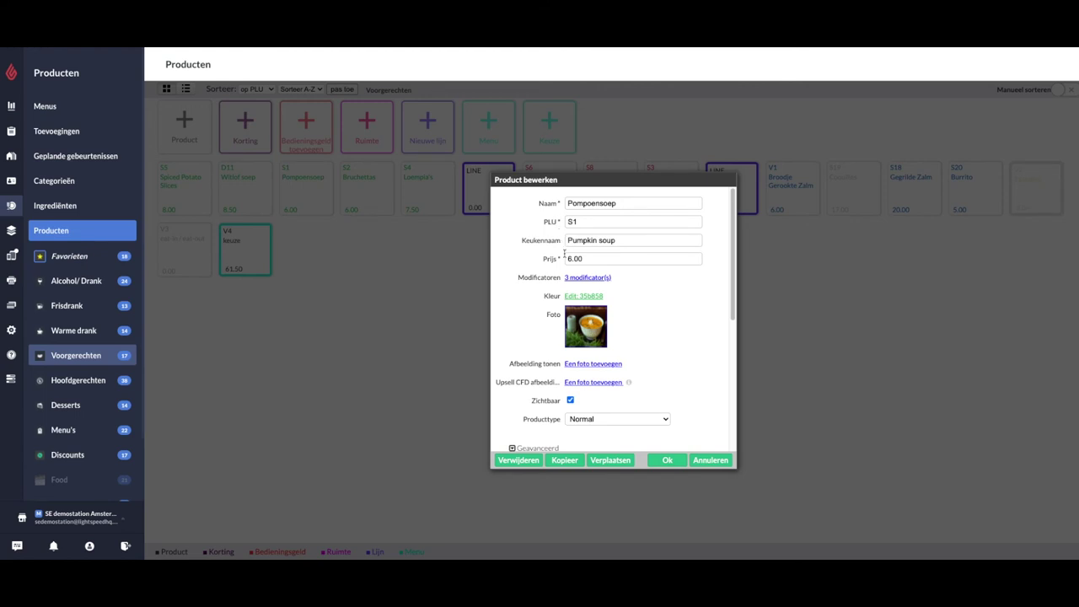
scroll(564, 253, "down", 5)
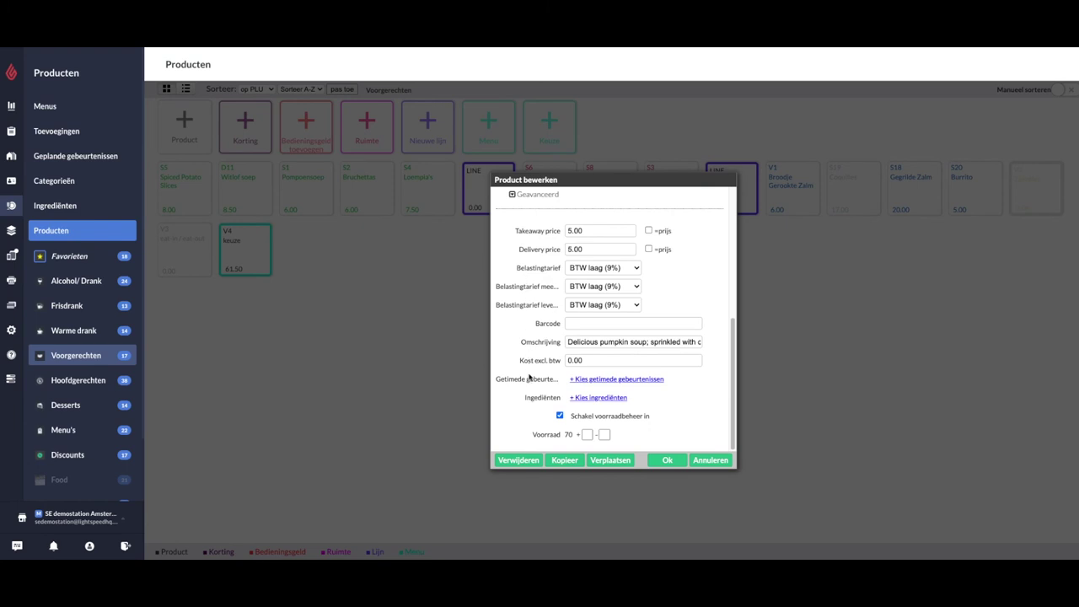
left_click(675, 461)
View the planned events, the product modifier groups and the list of menus with their categories.
left_click(65, 155)
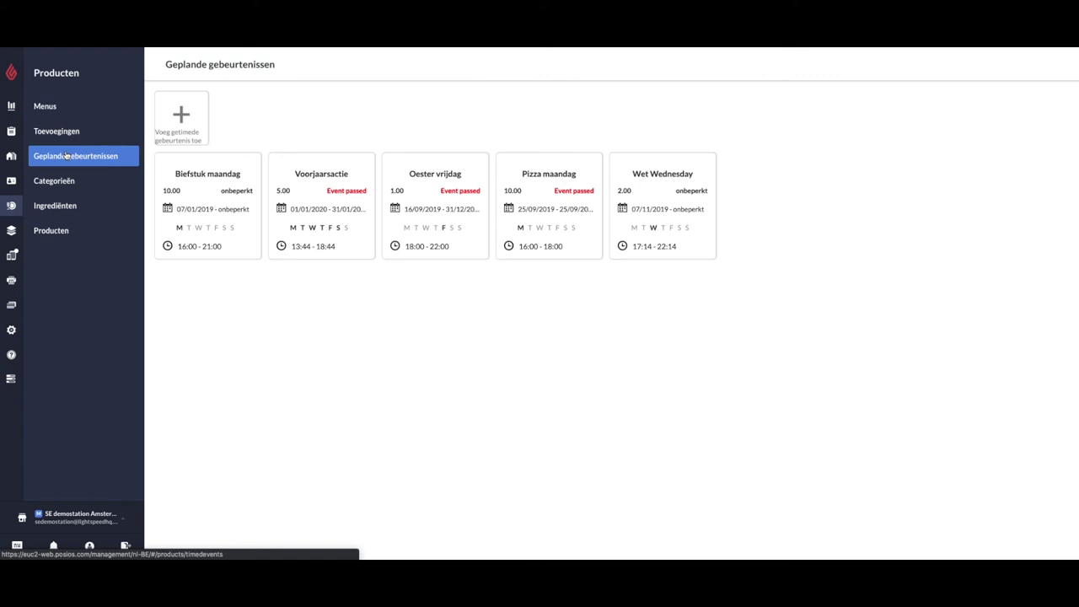
left_click(67, 133)
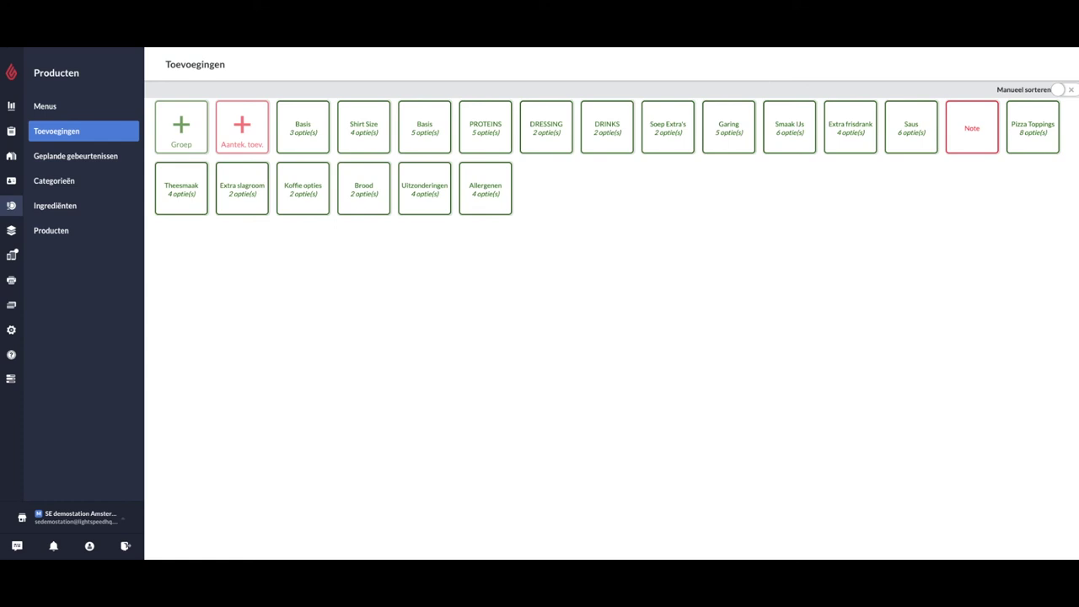
left_click(45, 107)
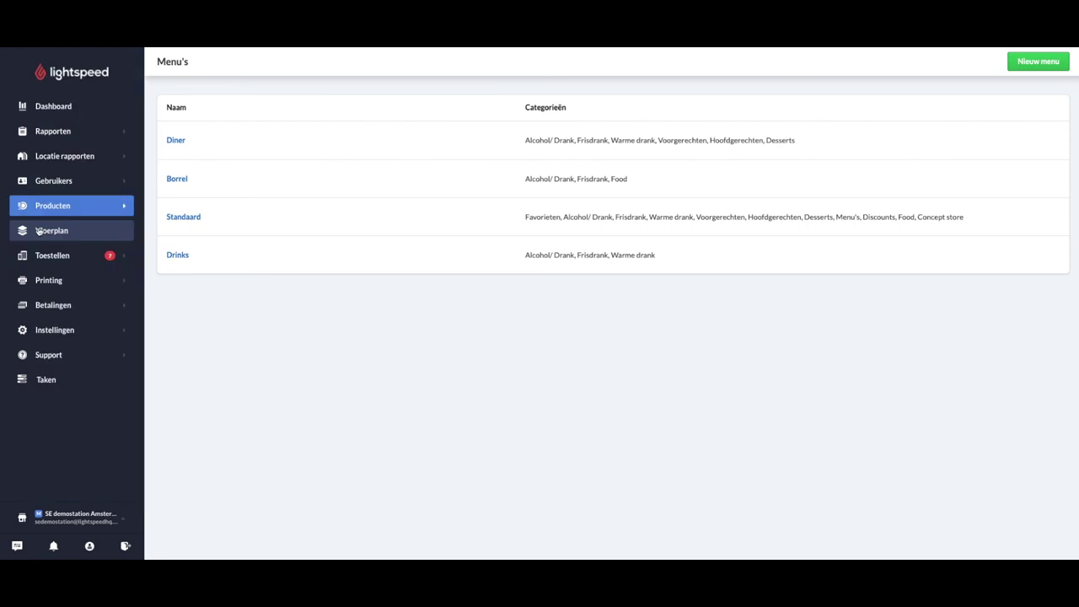
Open the floor plan designer and look through the available floor backgrounds and table styles.
left_click(38, 231)
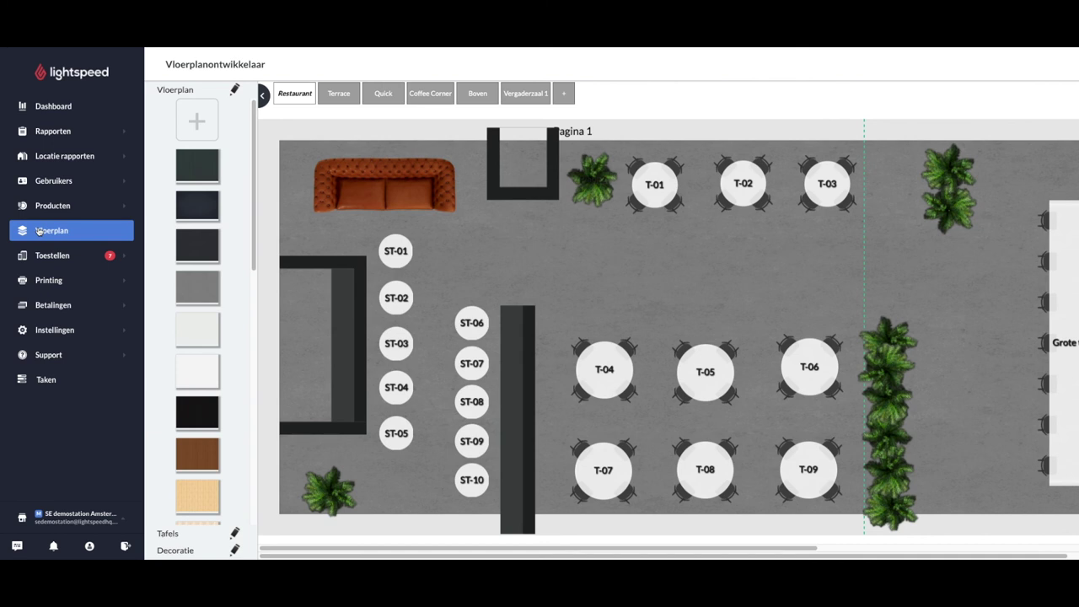
scroll(185, 232, "down", 3)
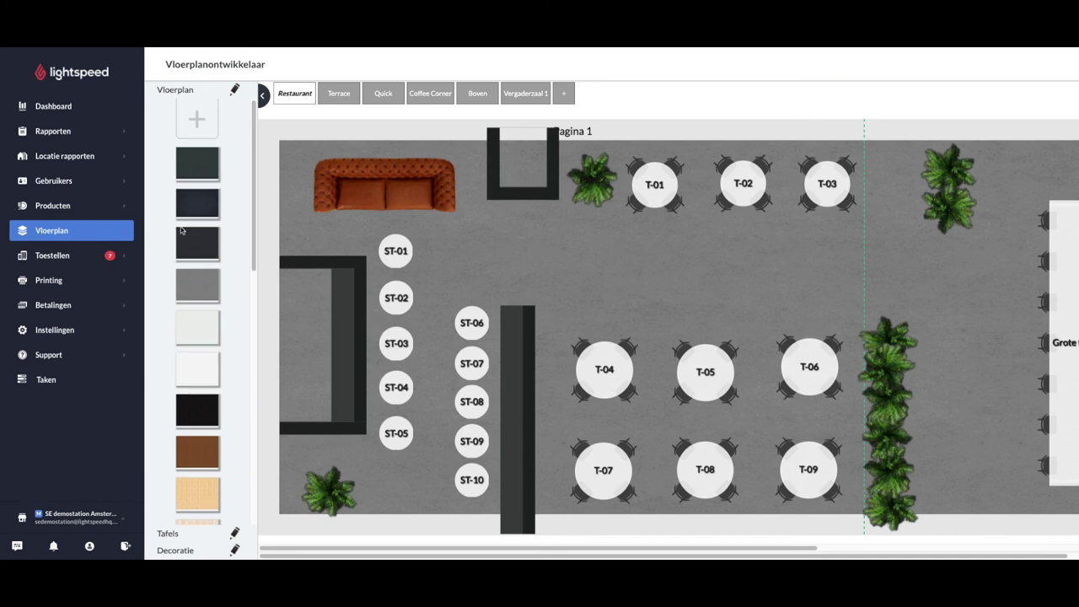
left_click(169, 536)
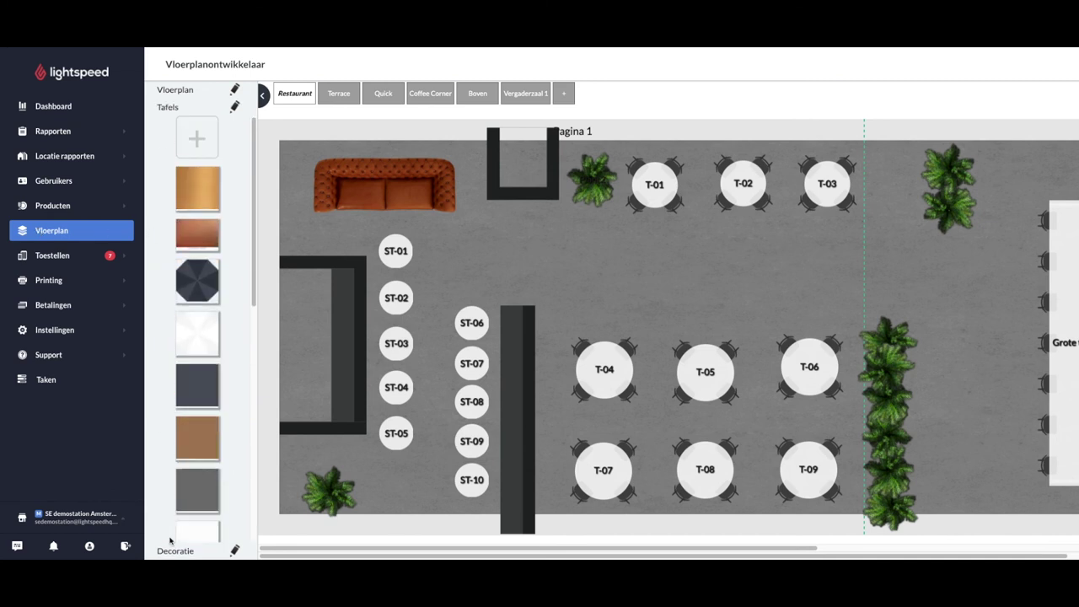
View the Terrace, Quick and Coffee Corner floor layouts and return to the Restaurant floor.
left_click(337, 96)
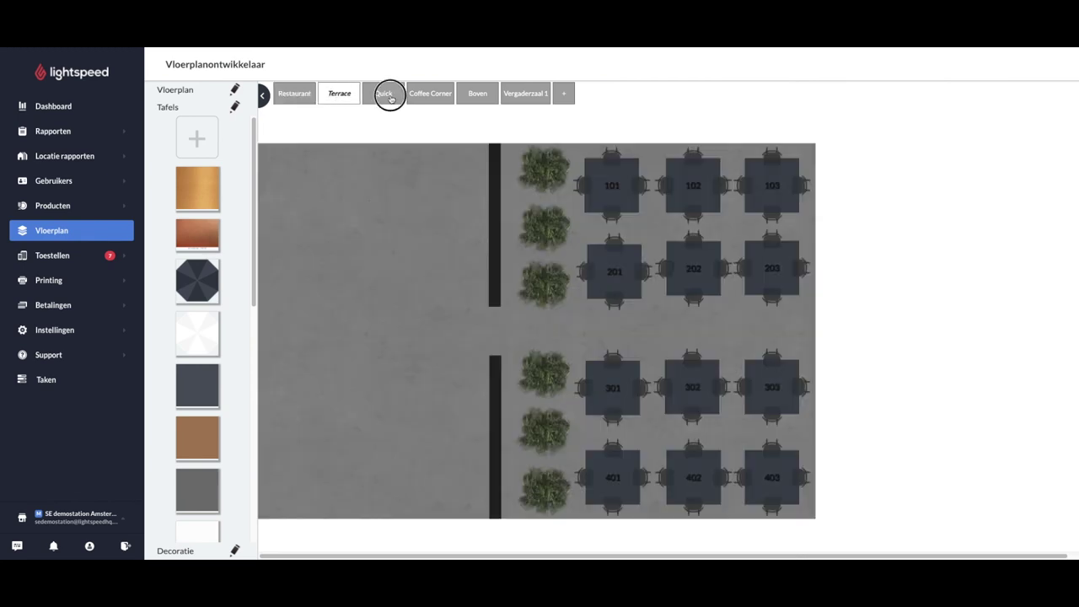
left_click(391, 97)
left_click(425, 98)
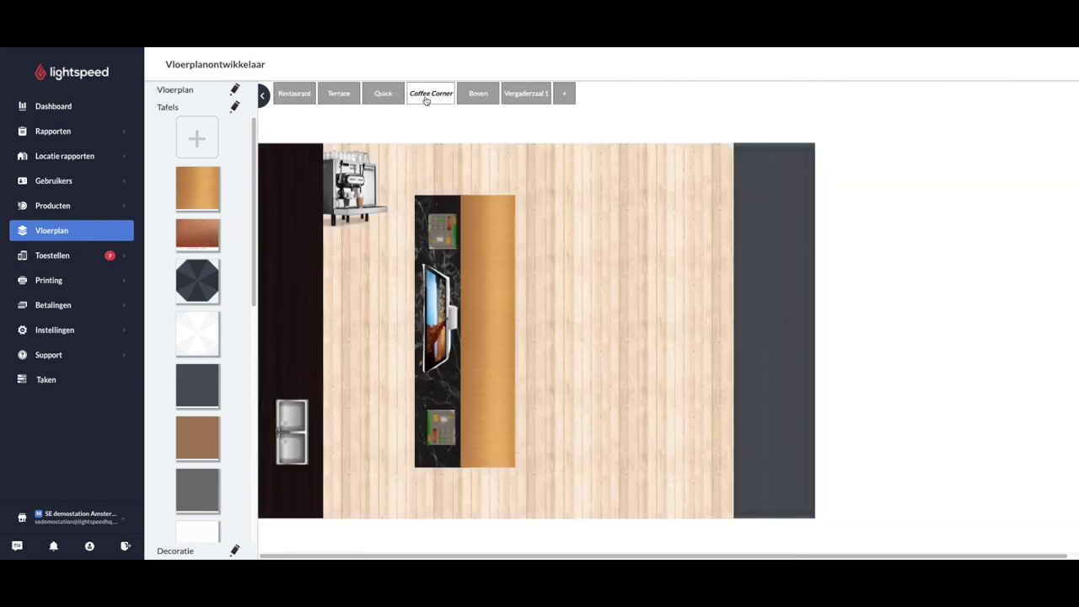
left_click(282, 97)
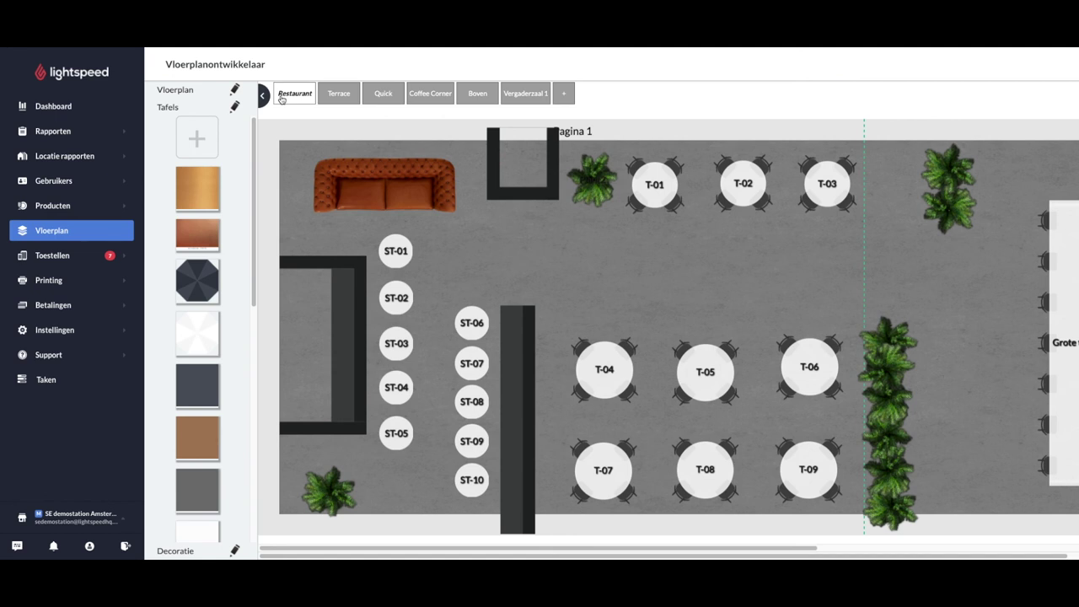
Check the configuration of the Avocado show printer in the printer list and view the printer templates.
left_click(49, 280)
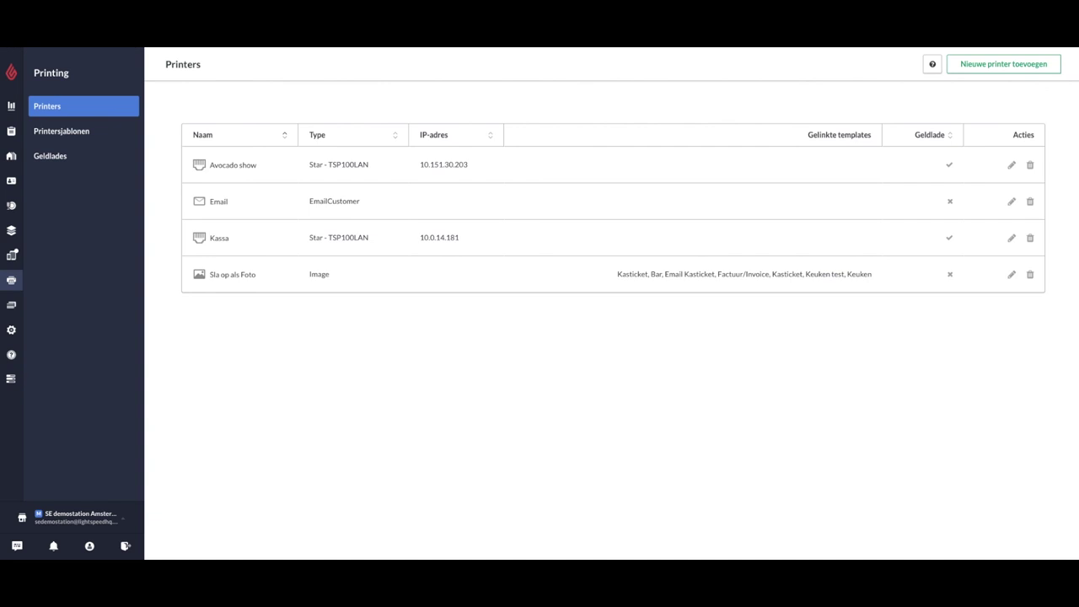
left_click(260, 165)
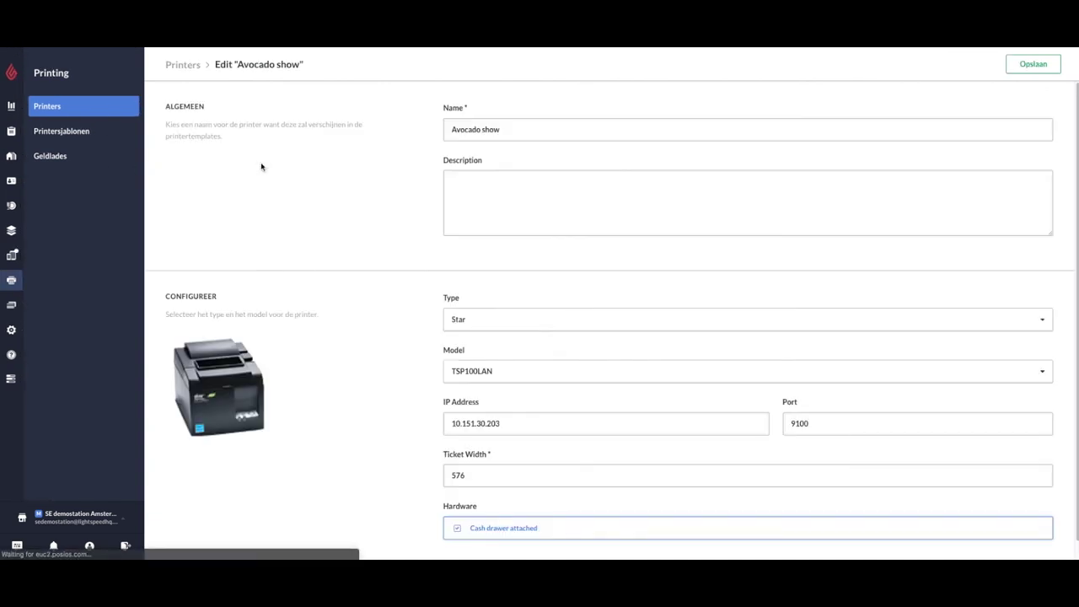
scroll(253, 180, "down", 1)
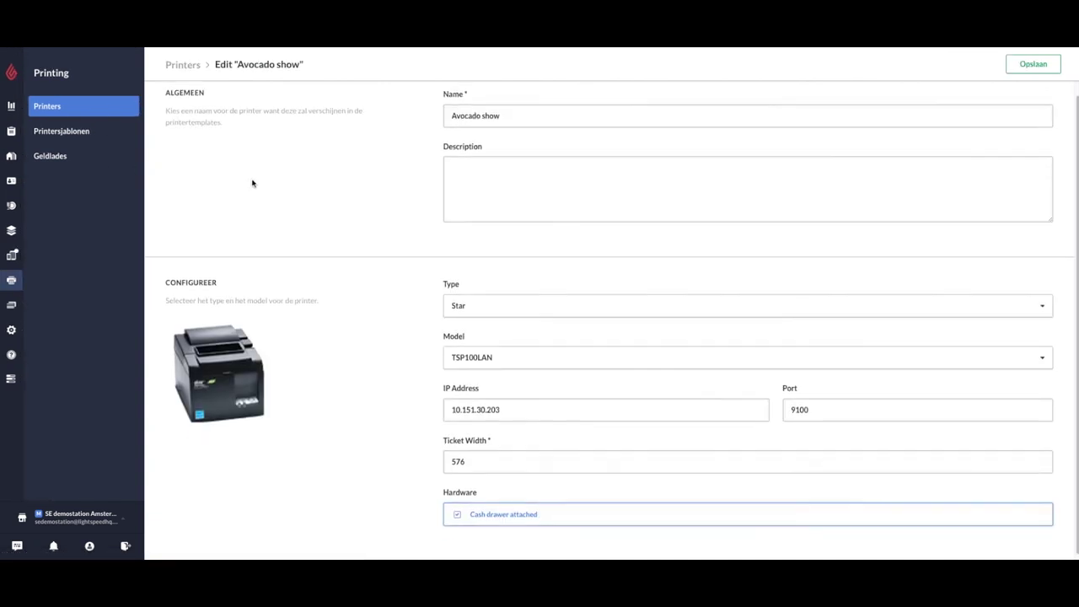
scroll(253, 180, "up", 1)
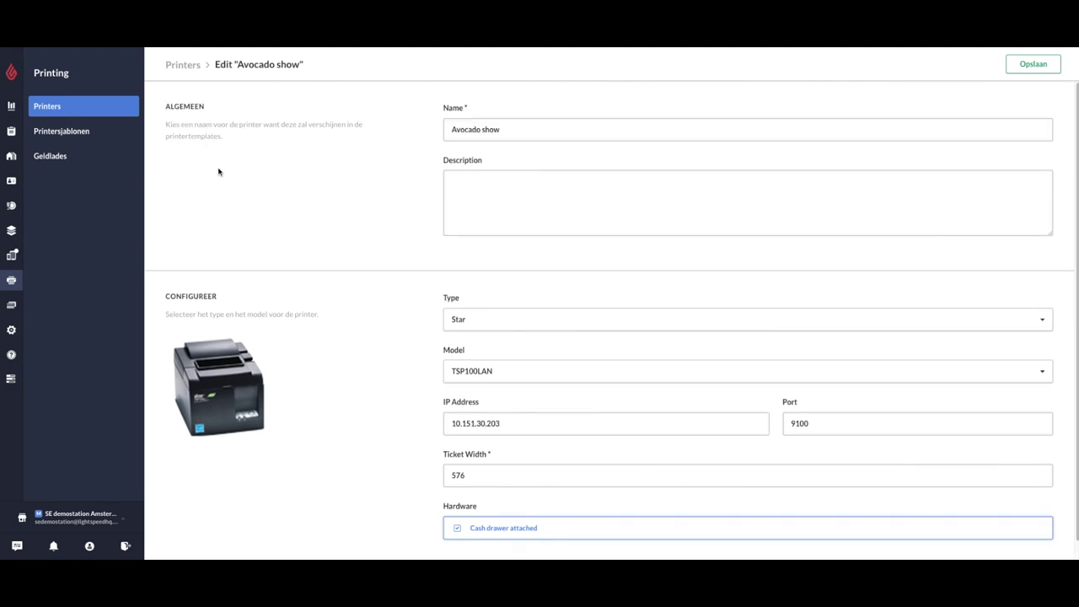
left_click(84, 112)
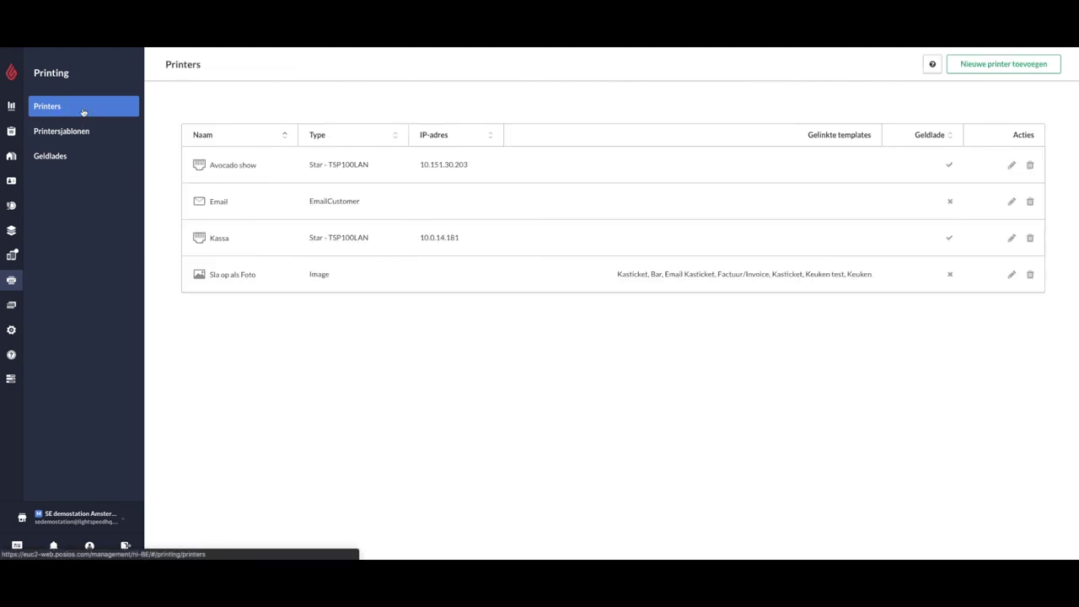
left_click(79, 139)
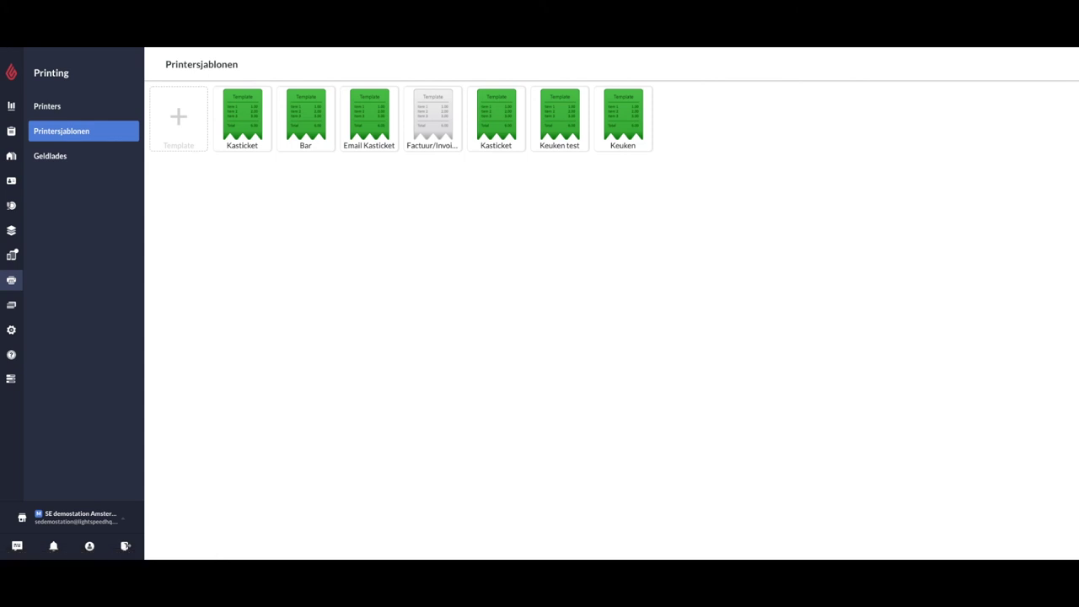
View the available payment methods and the gift card overview.
mouse_move(57, 286)
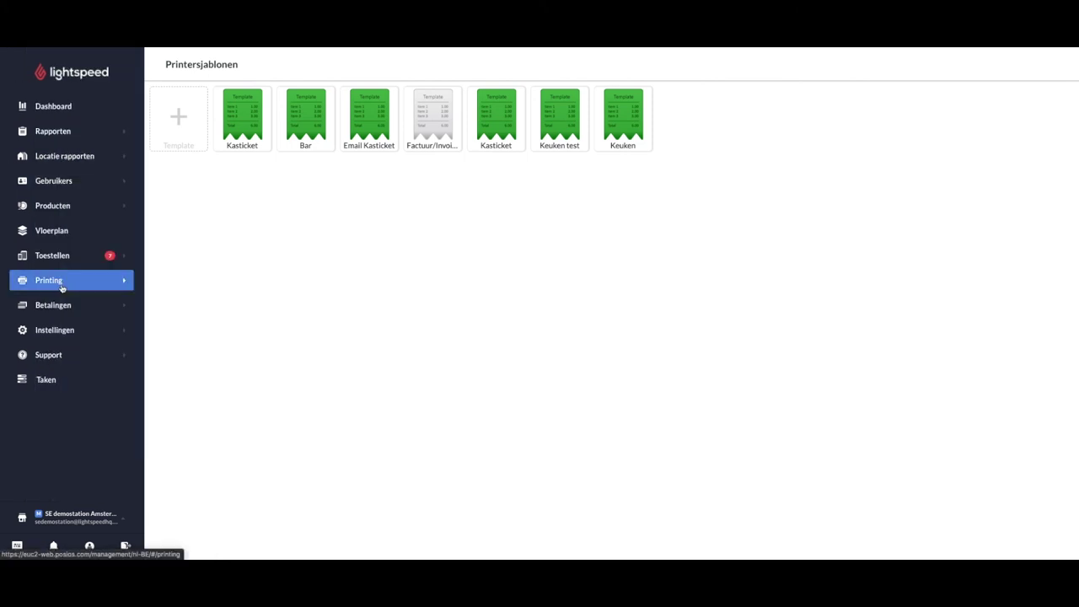
left_click(49, 310)
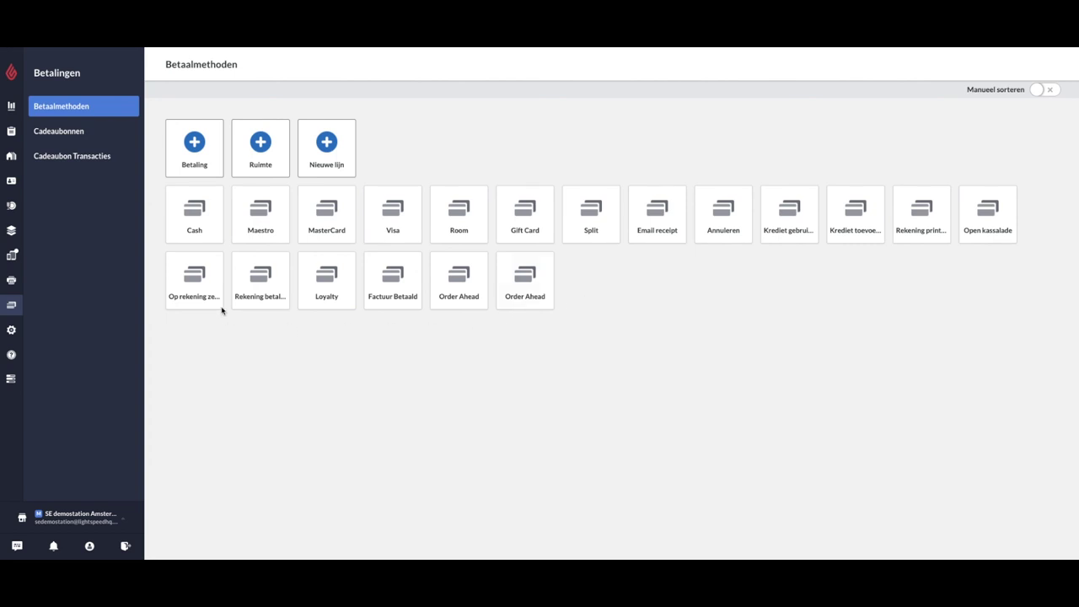
left_click(65, 133)
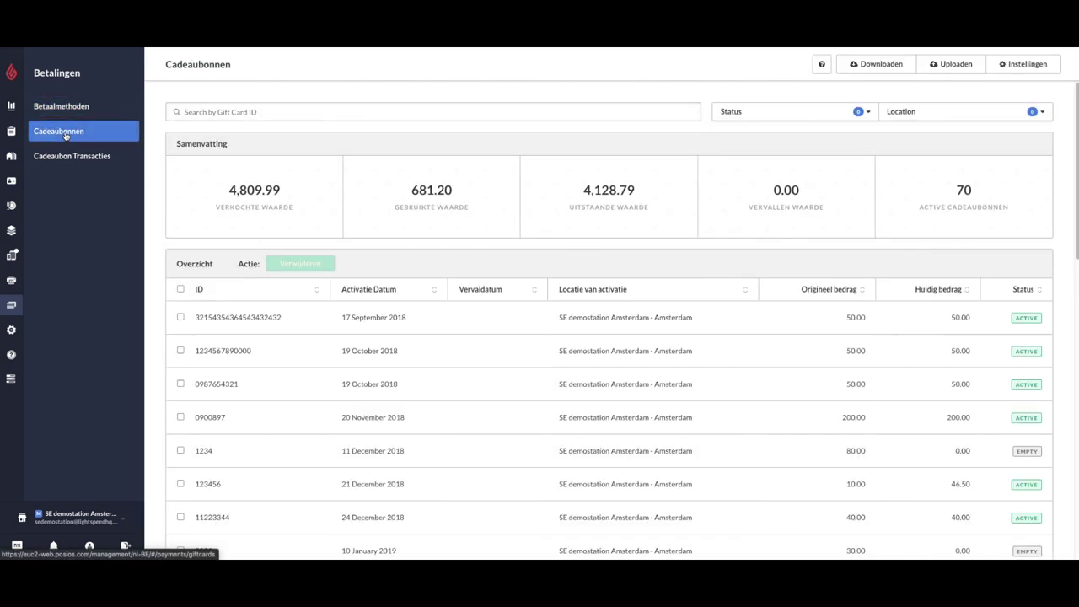